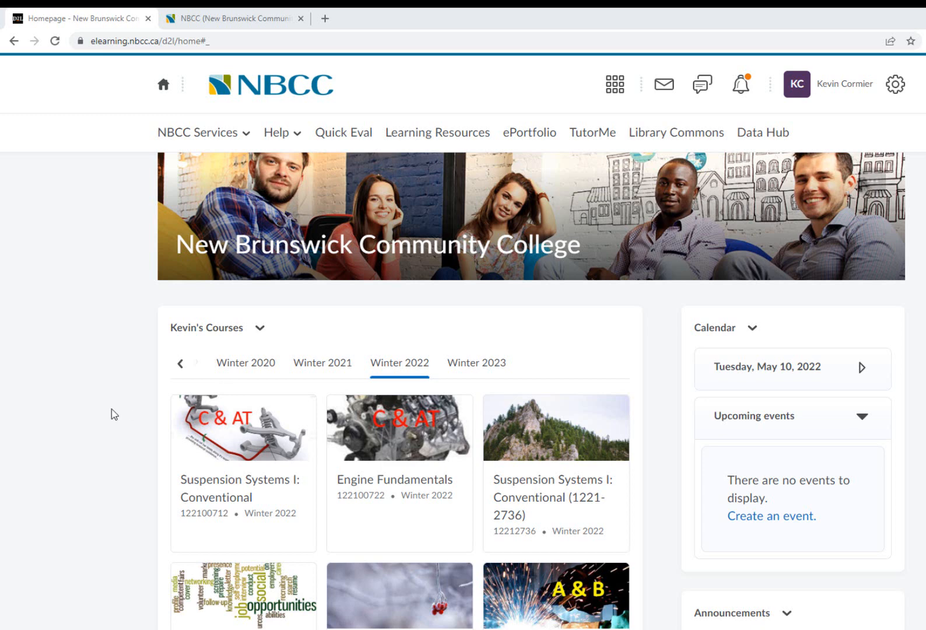
# Open the grade book of the instructor's Sandbox Course (1221-0000)
pyautogui.click(614, 84)
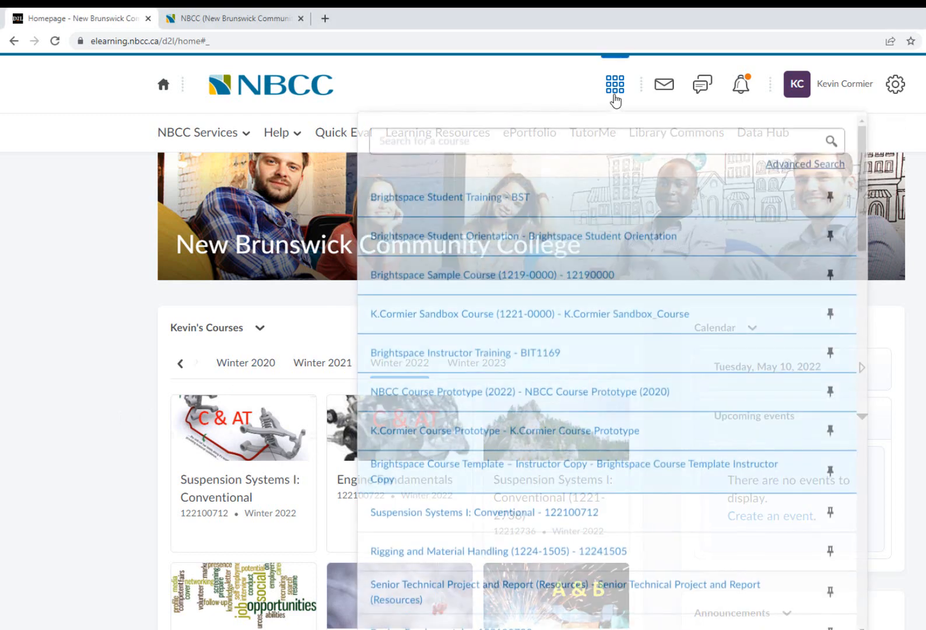
pyautogui.click(521, 315)
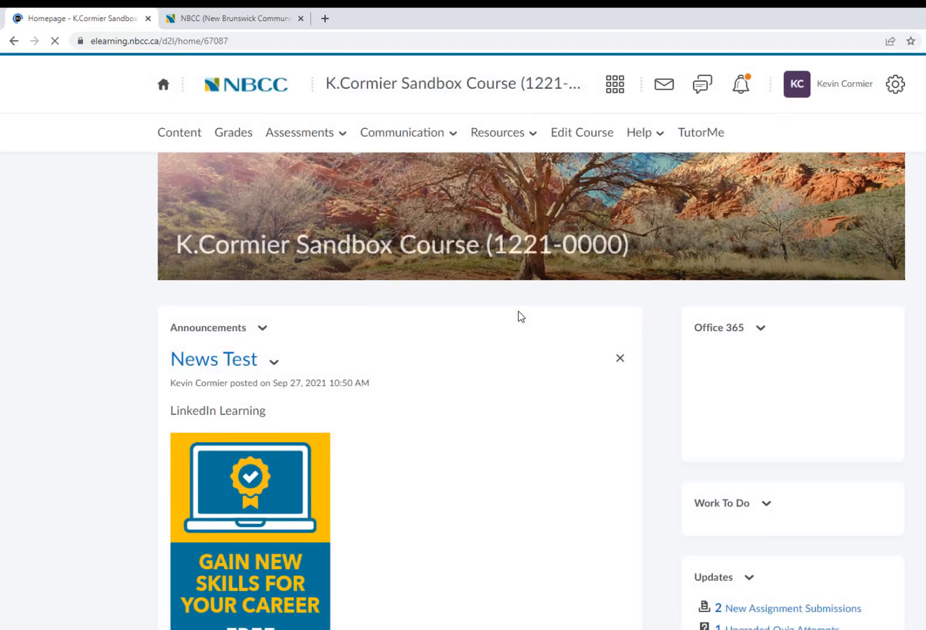
pyautogui.click(233, 134)
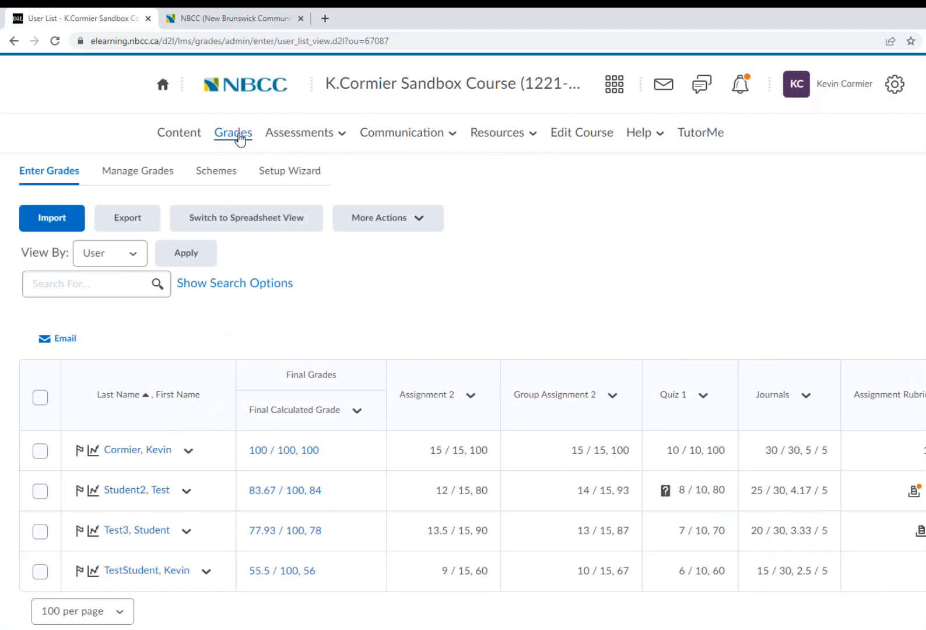
# Open the Grades Setup Wizard, review the current grade book settings, and start the wizard
pyautogui.moveTo(17, 170); pyautogui.dragTo(361, 175)
pyautogui.click(361, 174)
pyautogui.click(294, 178)
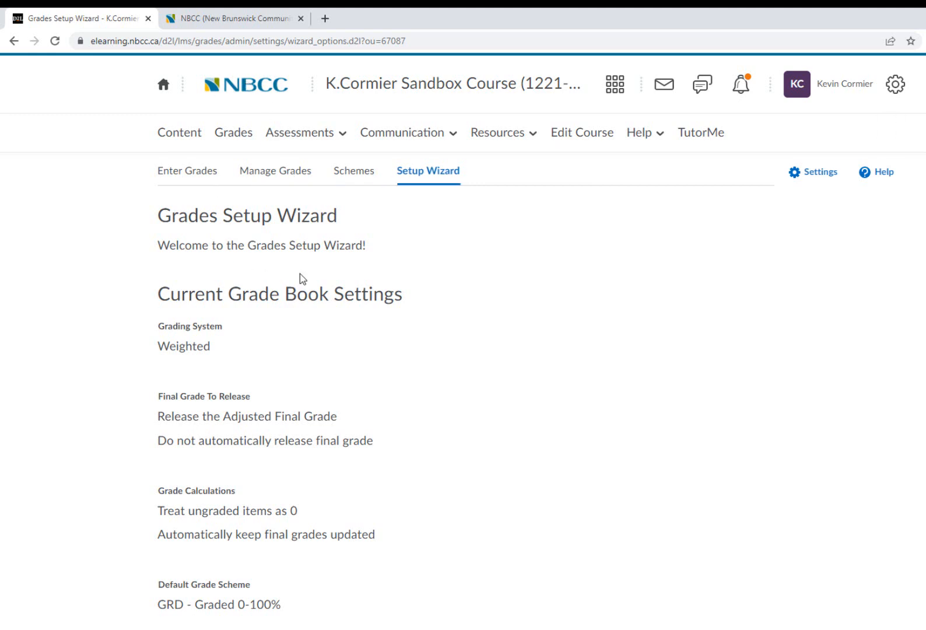
pyautogui.scroll(-1, 302, 277)
pyautogui.scroll(-4, 304, 270)
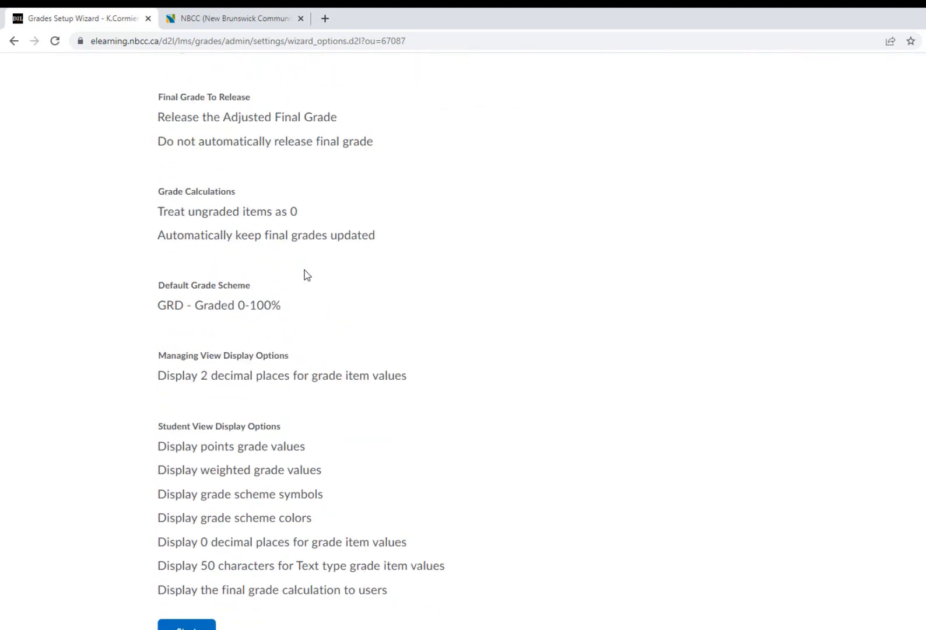
pyautogui.click(211, 618)
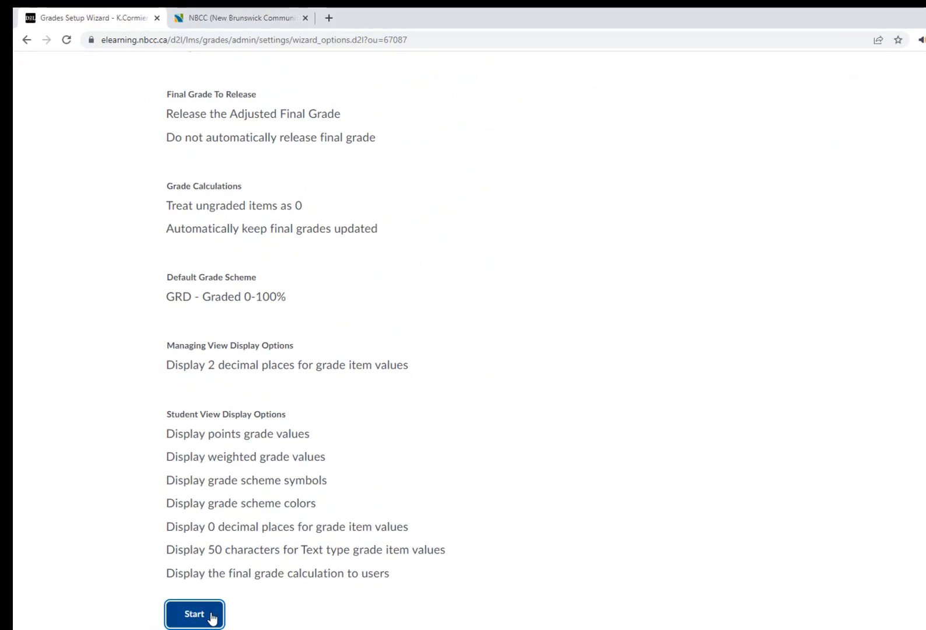
# Read the explanation of the Weighted grading system, keep Weighted selected, and continue to the final grade release options
pyautogui.scroll(-1, 330, 407)
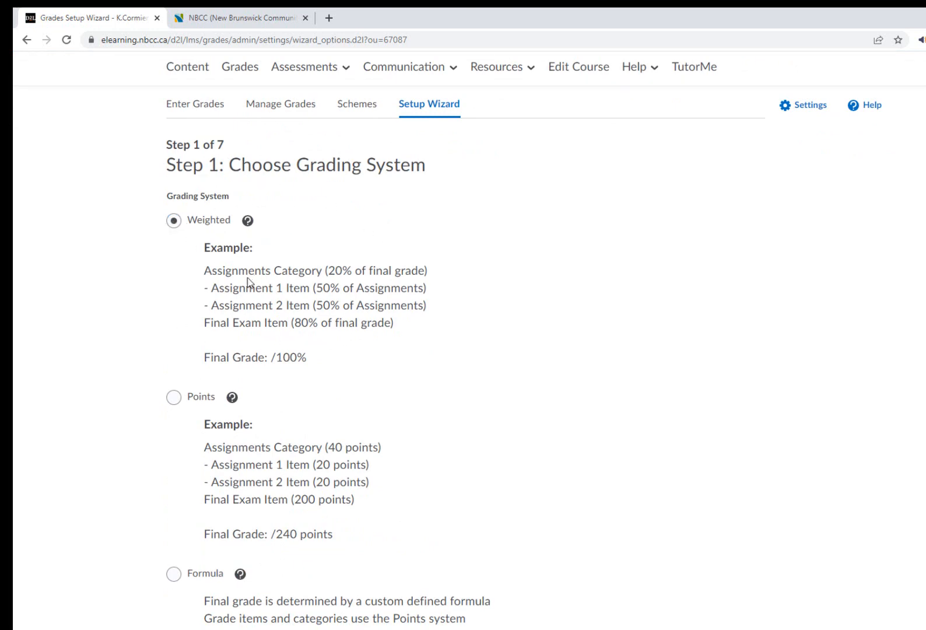
pyautogui.scroll(-1, 245, 516)
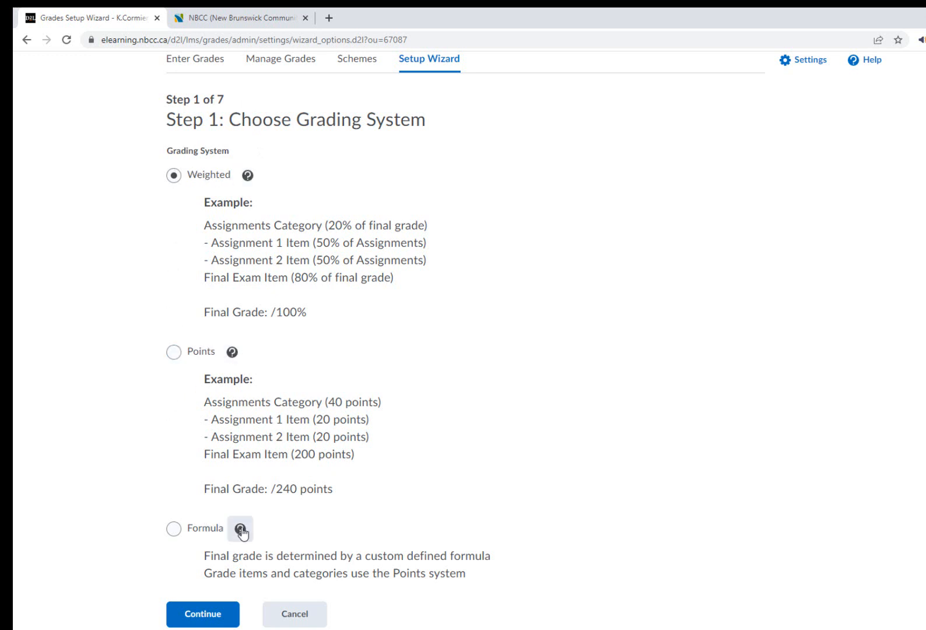
pyautogui.click(249, 181)
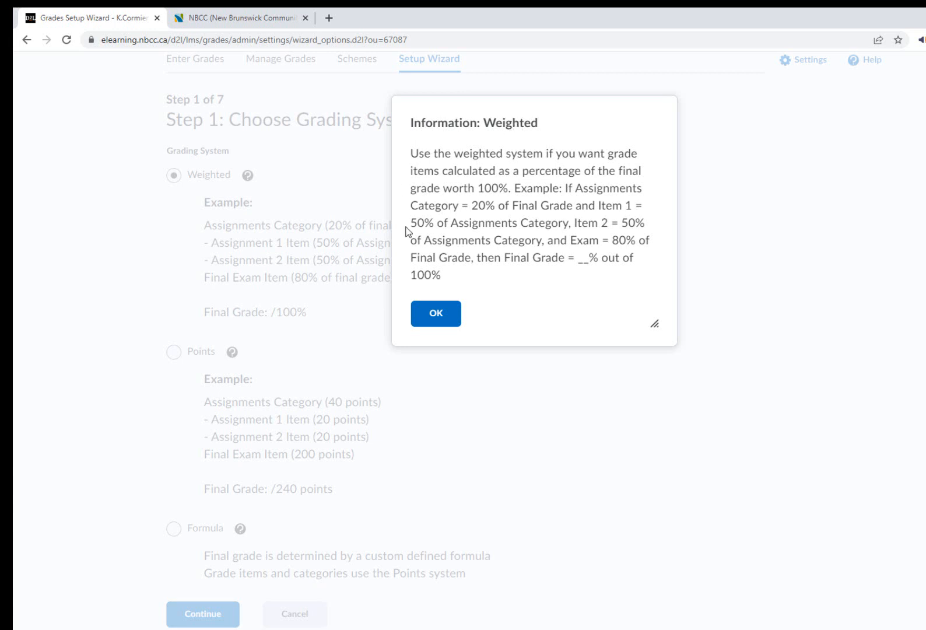
pyautogui.click(436, 315)
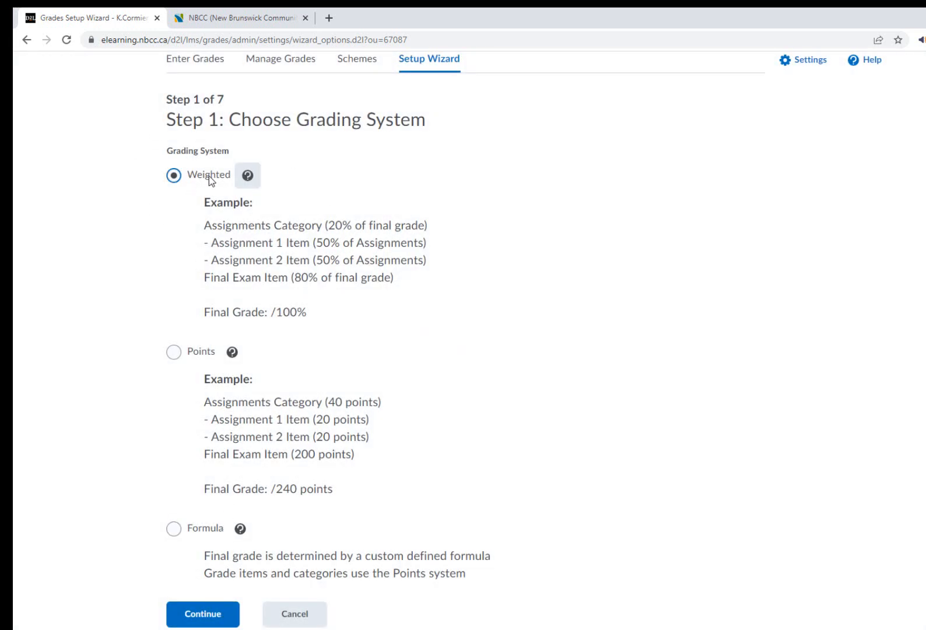
pyautogui.click(205, 618)
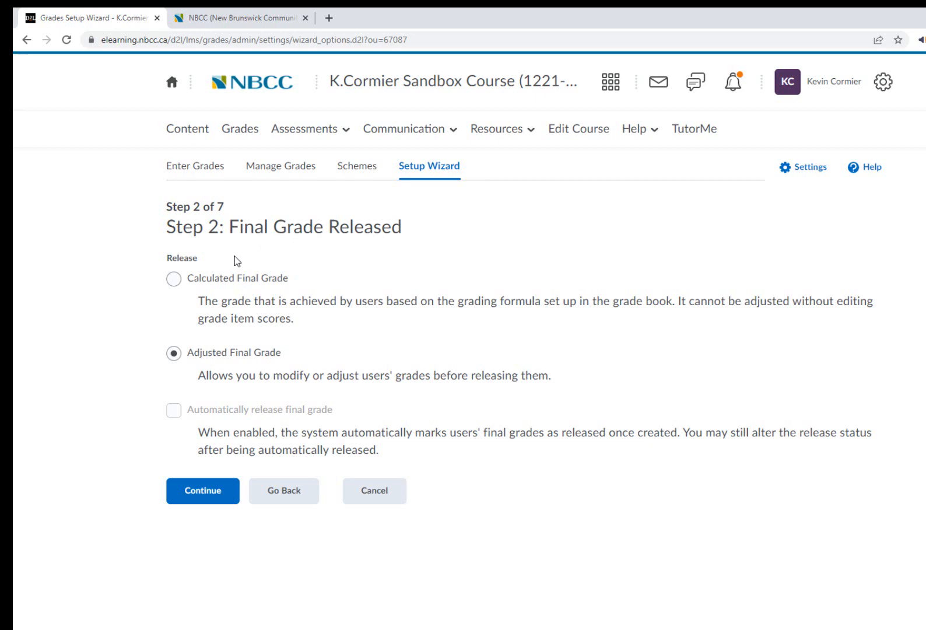
# Review the final grade release options, keep Adjusted Final Grade selected, and continue to the grade calculations
pyautogui.click(174, 352)
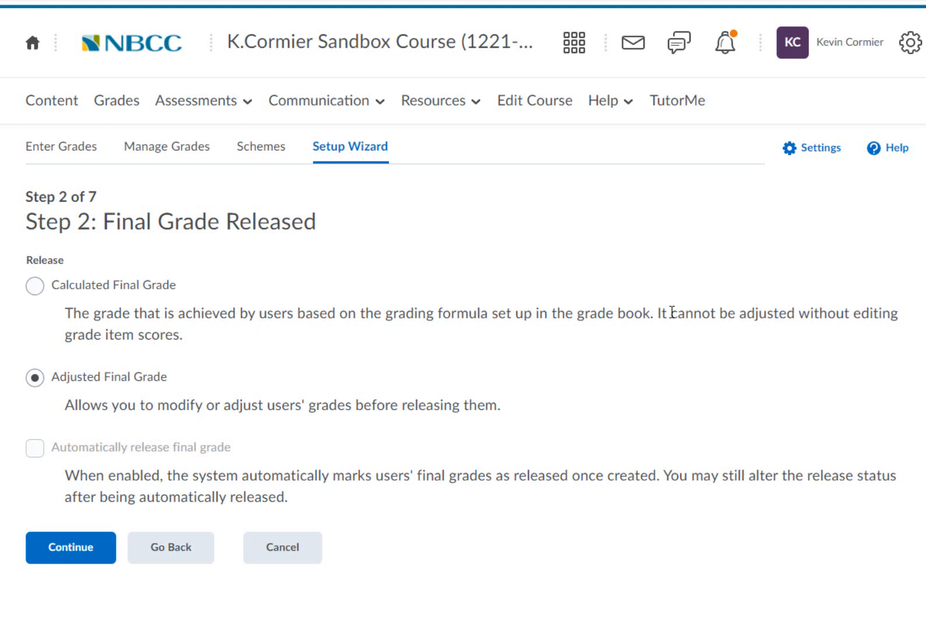
pyautogui.moveTo(669, 313); pyautogui.dragTo(842, 330)
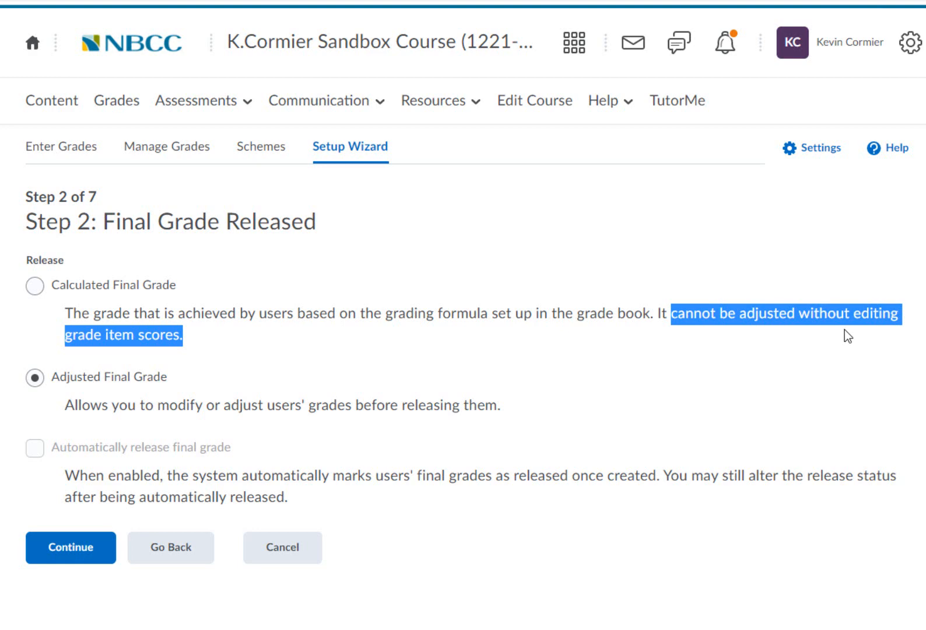
pyautogui.click(426, 359)
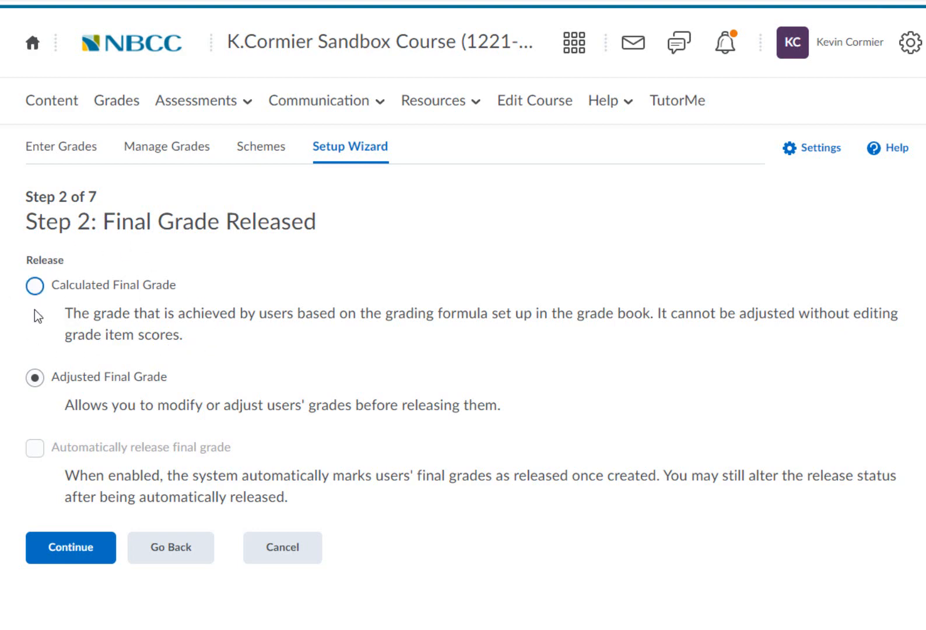
pyautogui.moveTo(52, 378); pyautogui.dragTo(210, 385)
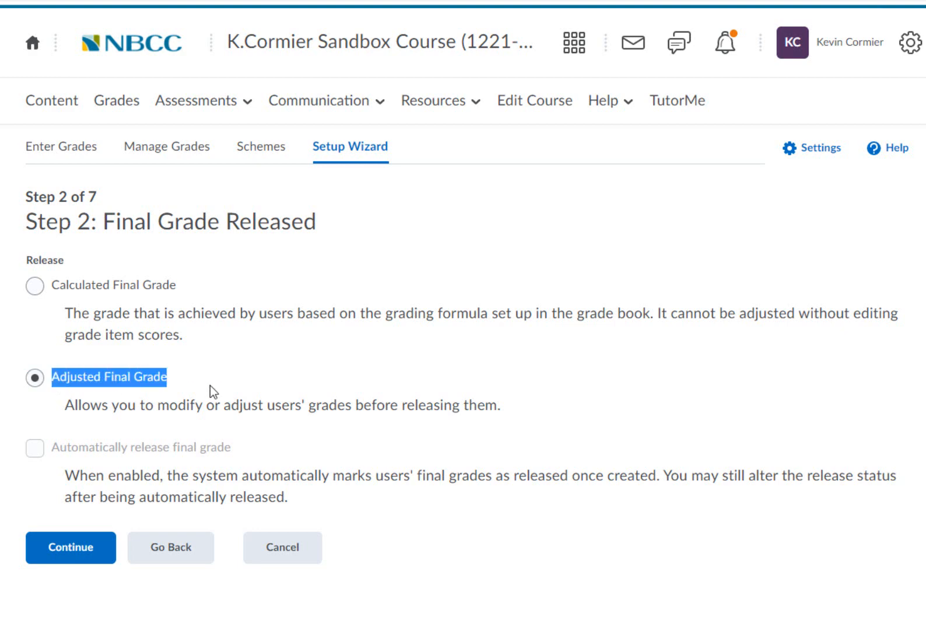
pyautogui.click(210, 385)
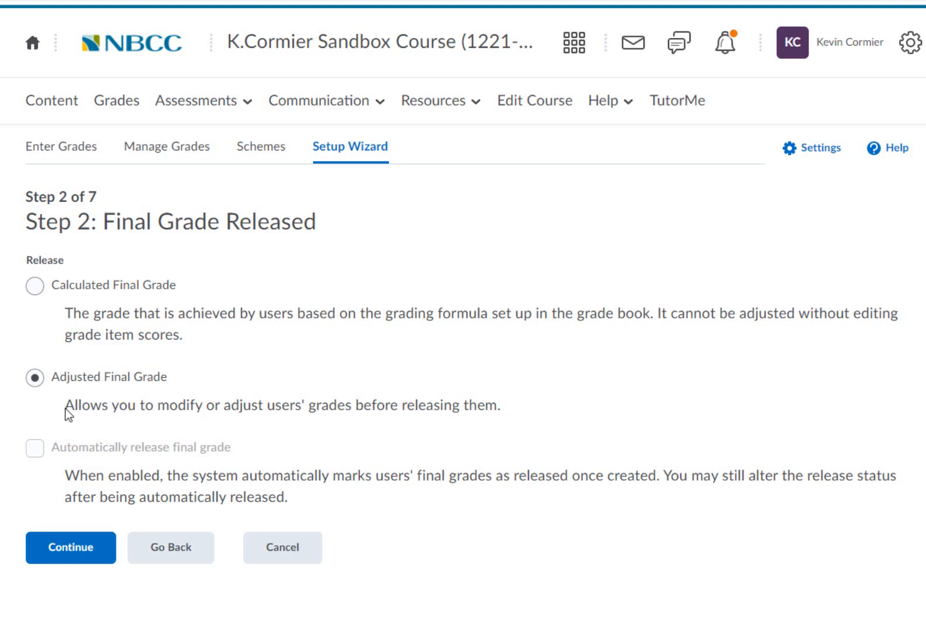
pyautogui.moveTo(66, 408); pyautogui.dragTo(516, 403)
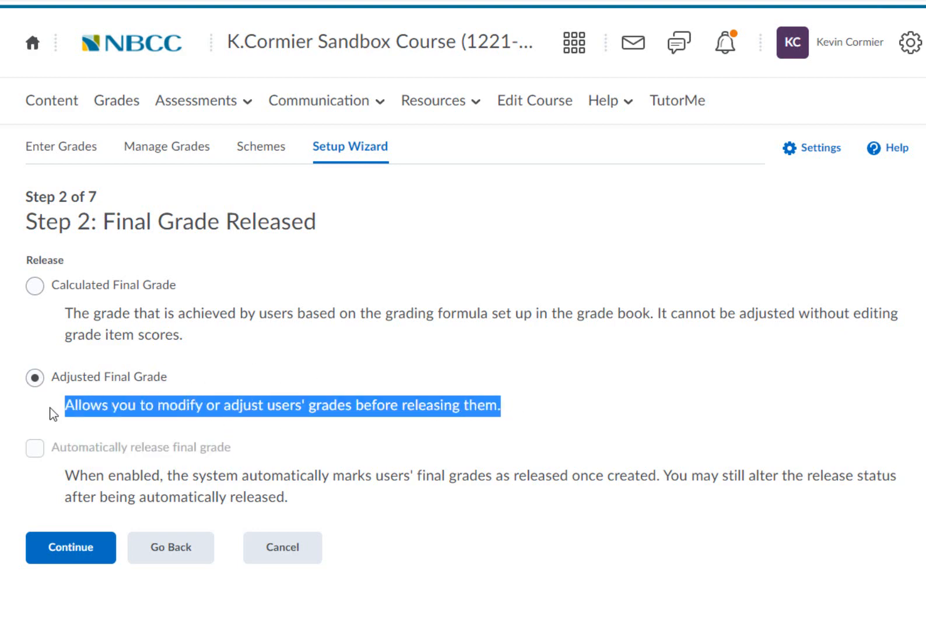
pyautogui.click(296, 367)
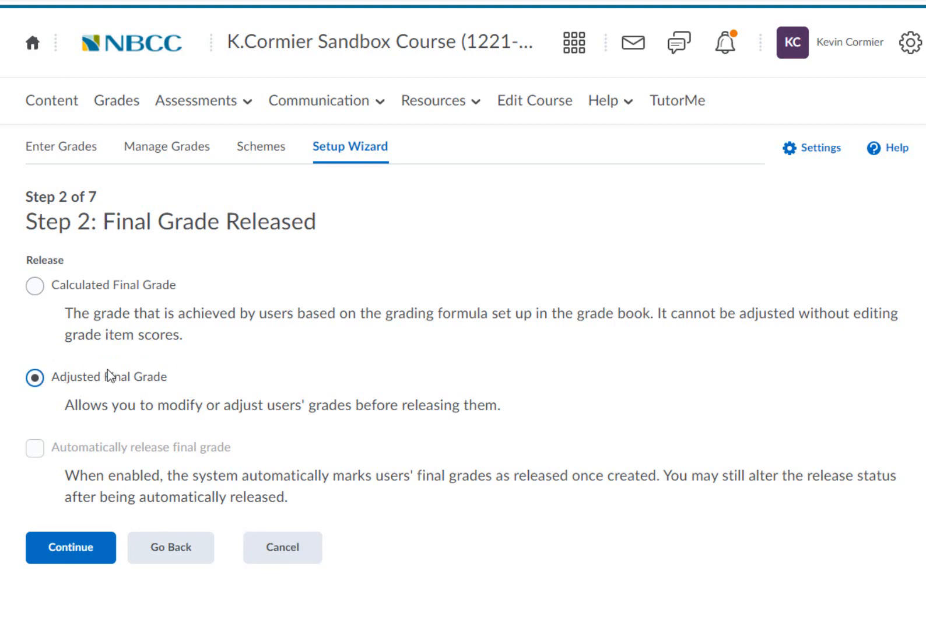
pyautogui.click(71, 557)
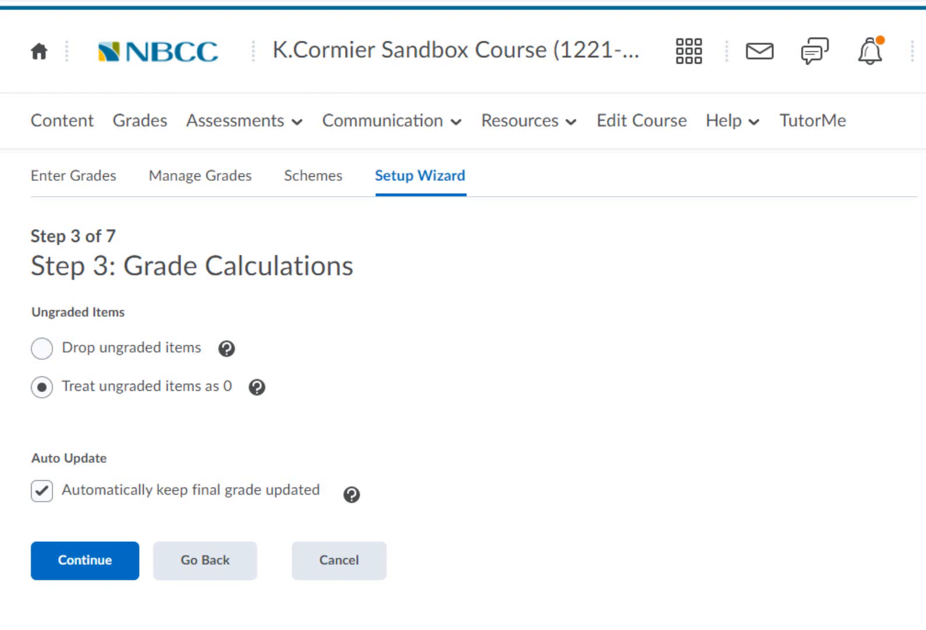
# Try dropping ungraded items, set them to be treated as 0 instead, and continue to the default grade scheme
pyautogui.click(51, 345)
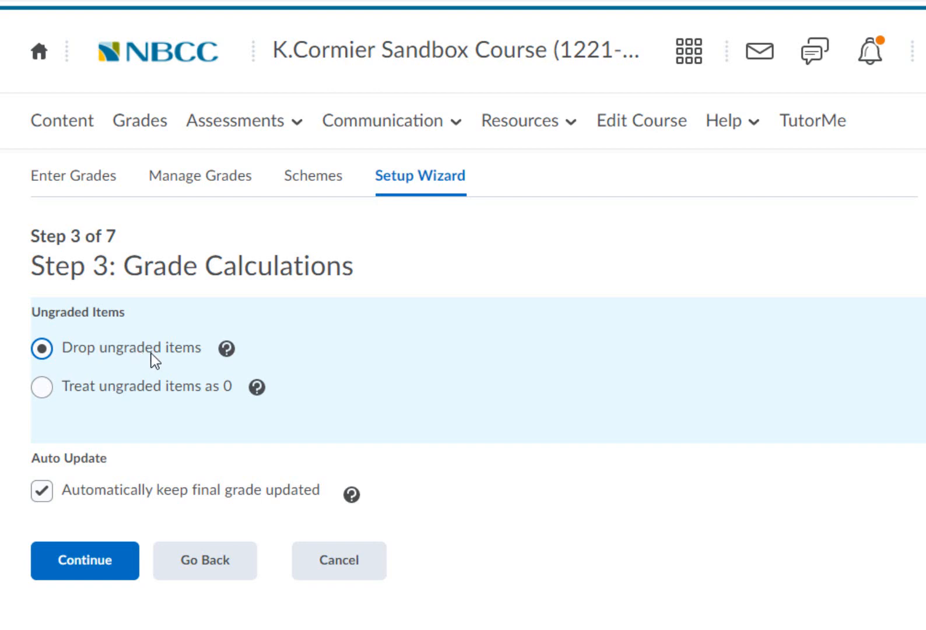
pyautogui.click(51, 385)
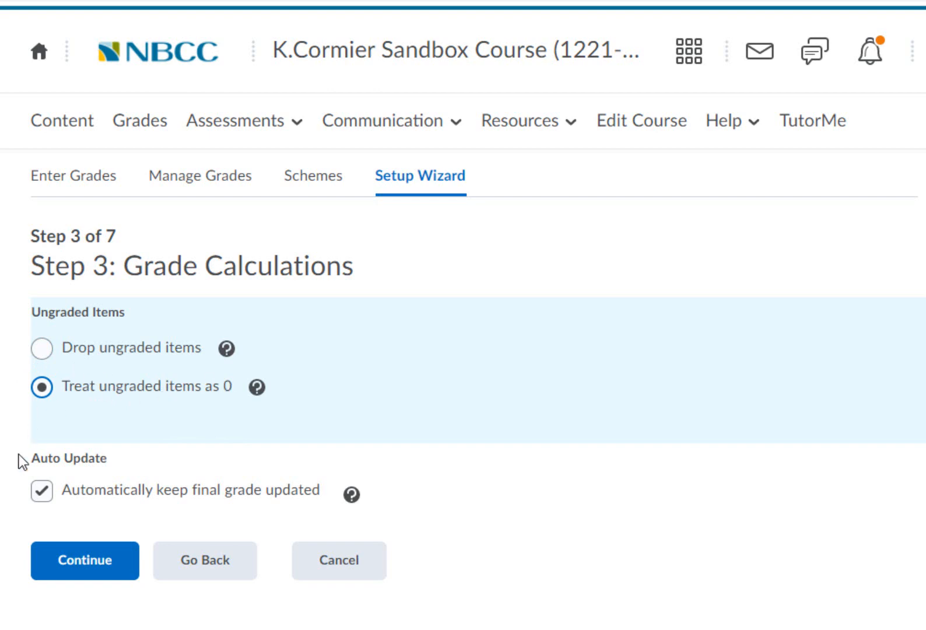
pyautogui.click(132, 390)
pyautogui.click(92, 564)
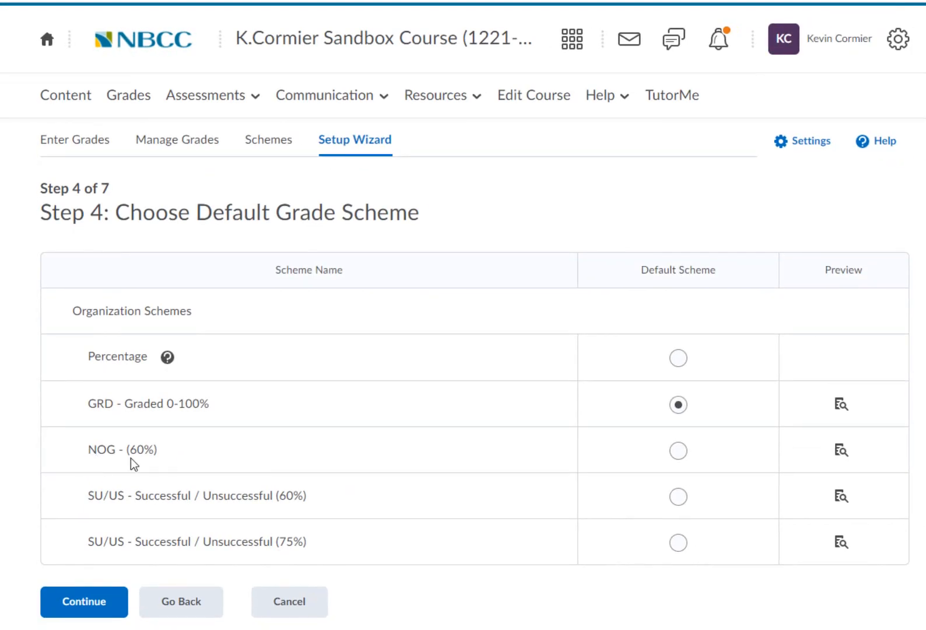
# Review the organization grade schemes, keep GRD - Graded 0-100% as the default, and continue to the managing view display options
pyautogui.moveTo(116, 209); pyautogui.dragTo(466, 230)
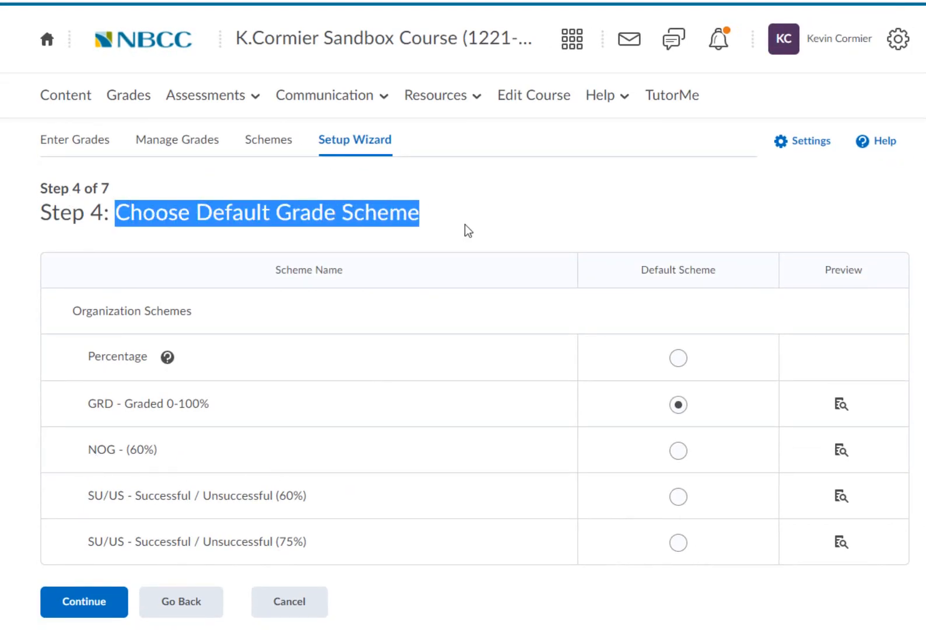
pyautogui.click(465, 230)
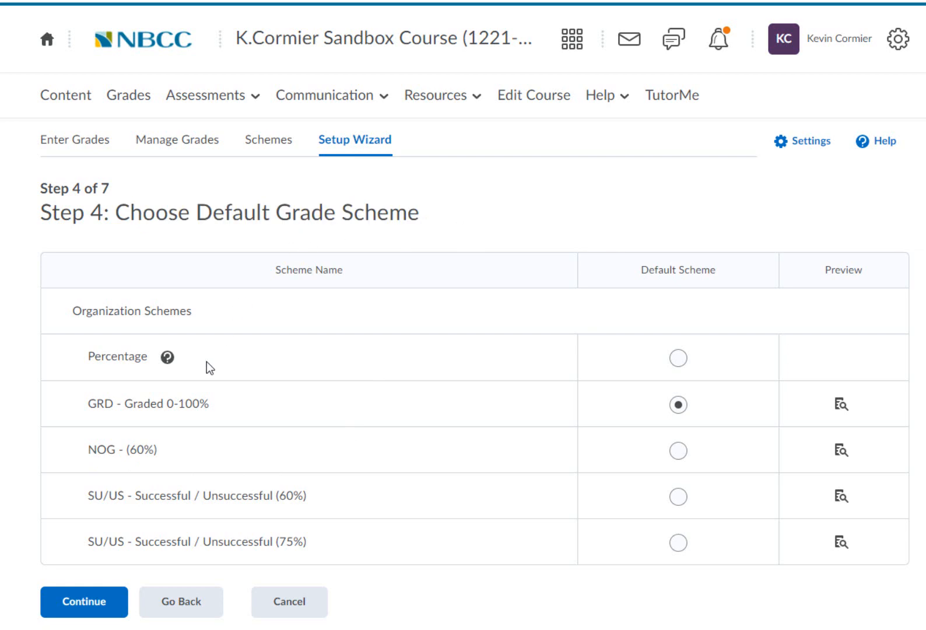
pyautogui.moveTo(66, 360); pyautogui.dragTo(277, 352)
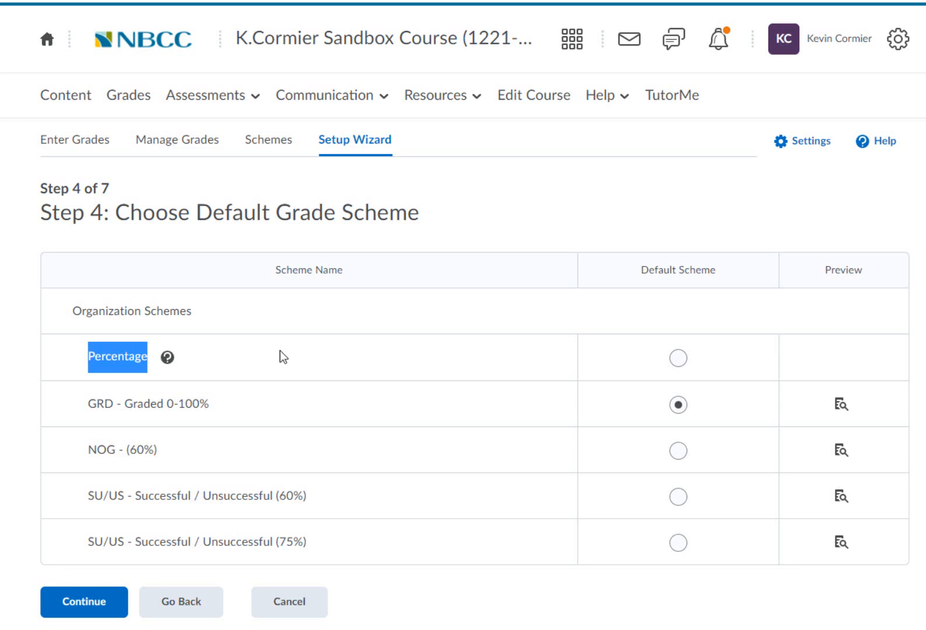
pyautogui.click(283, 357)
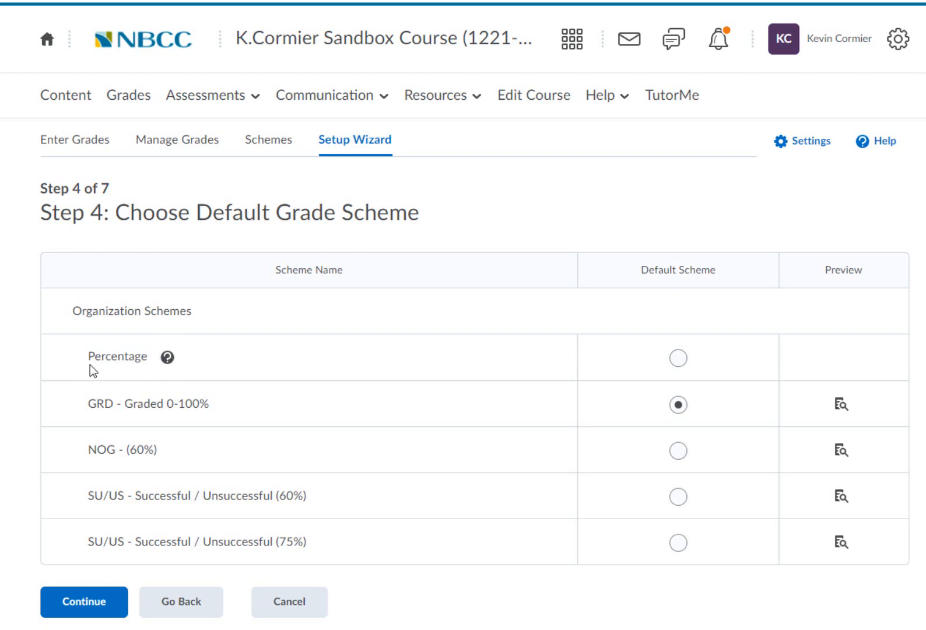
pyautogui.moveTo(84, 362); pyautogui.dragTo(201, 366)
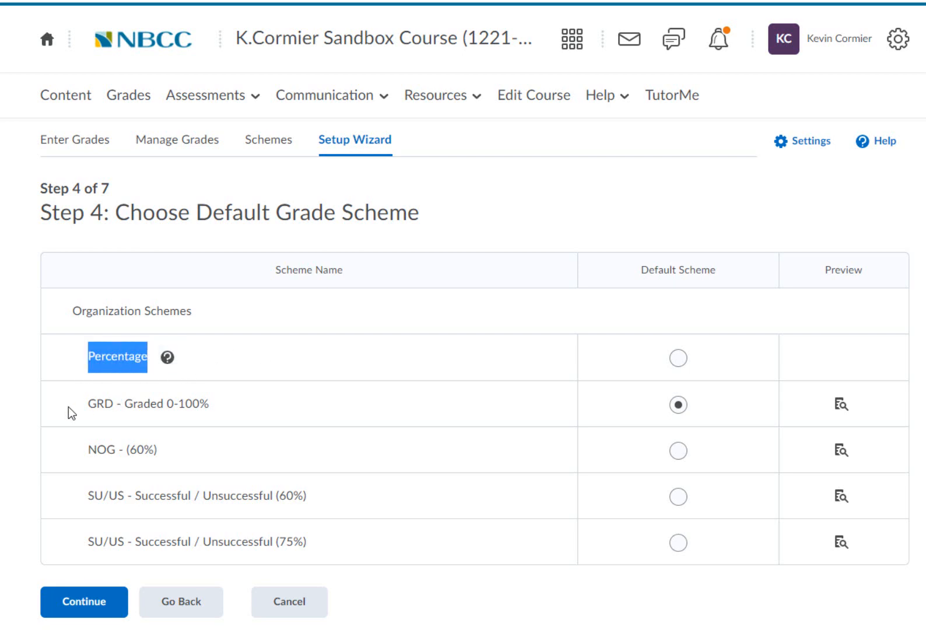
pyautogui.moveTo(70, 411); pyautogui.dragTo(244, 418)
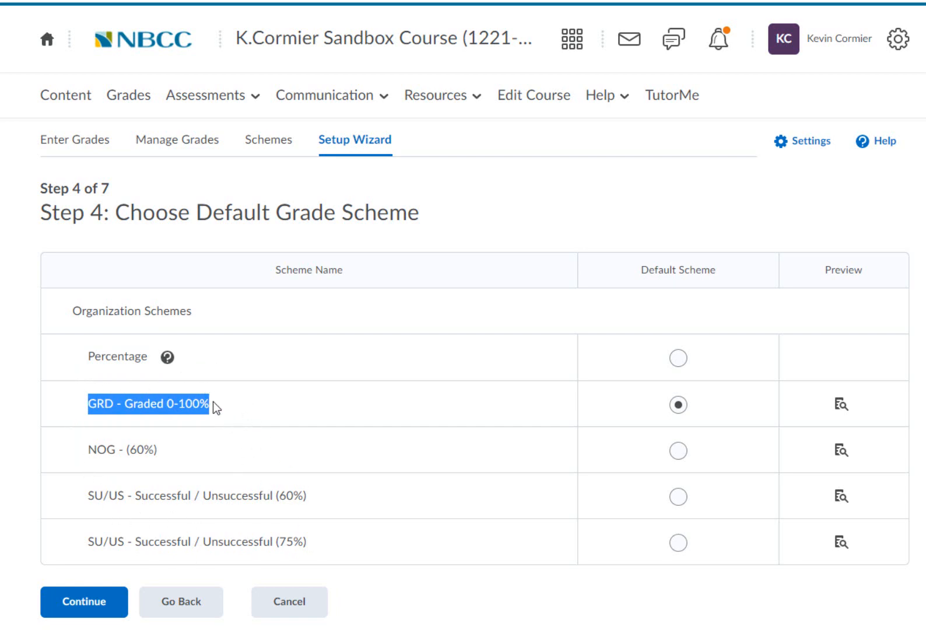
pyautogui.moveTo(88, 450); pyautogui.dragTo(209, 461)
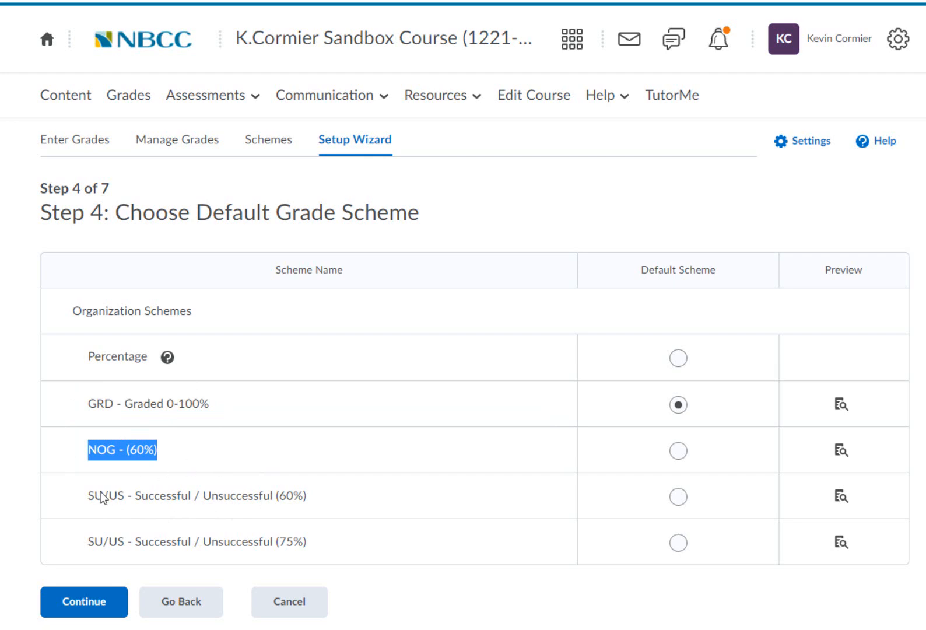
pyautogui.moveTo(82, 497); pyautogui.dragTo(346, 497)
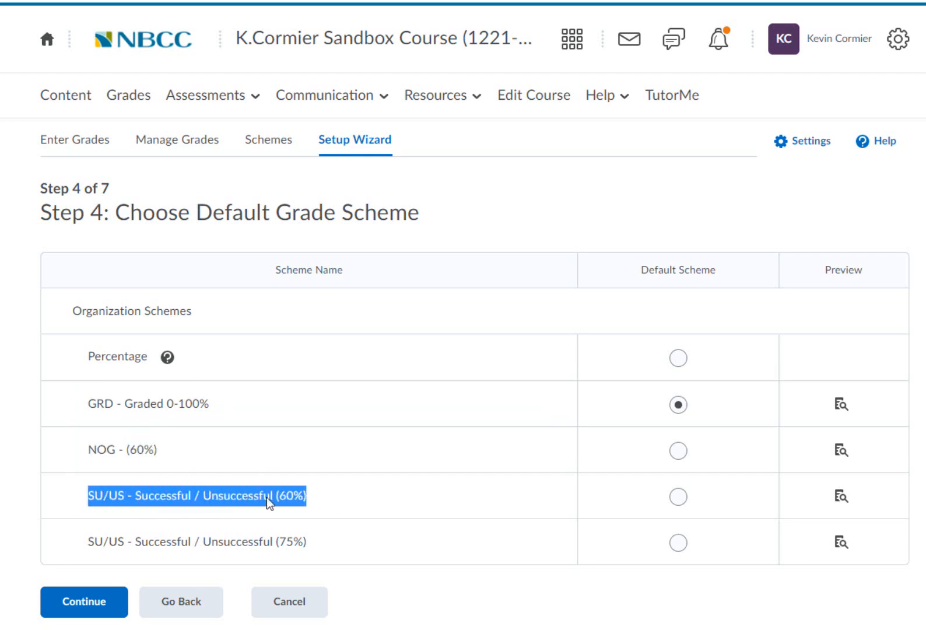
pyautogui.moveTo(89, 548); pyautogui.dragTo(346, 549)
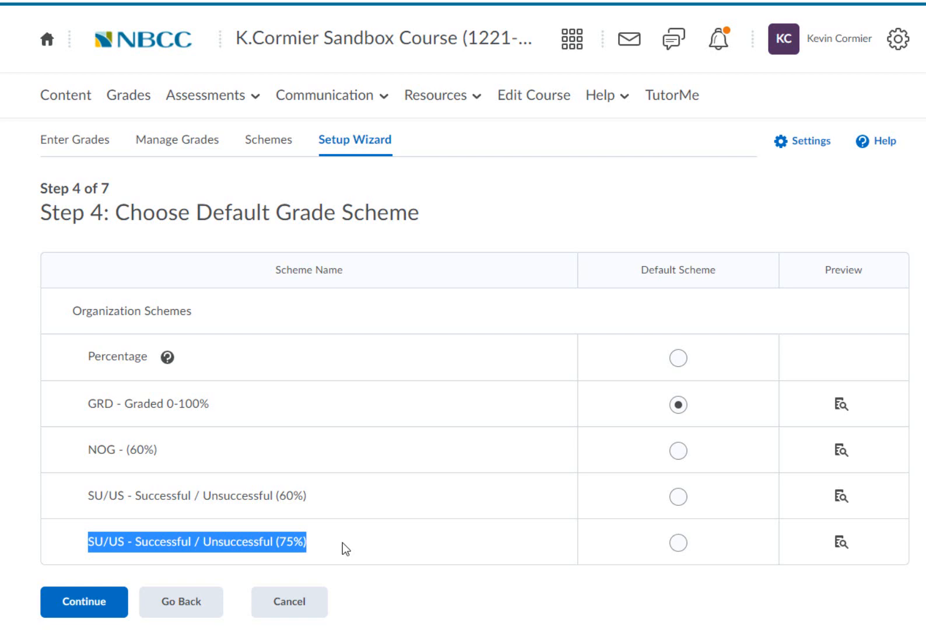
pyautogui.click(343, 543)
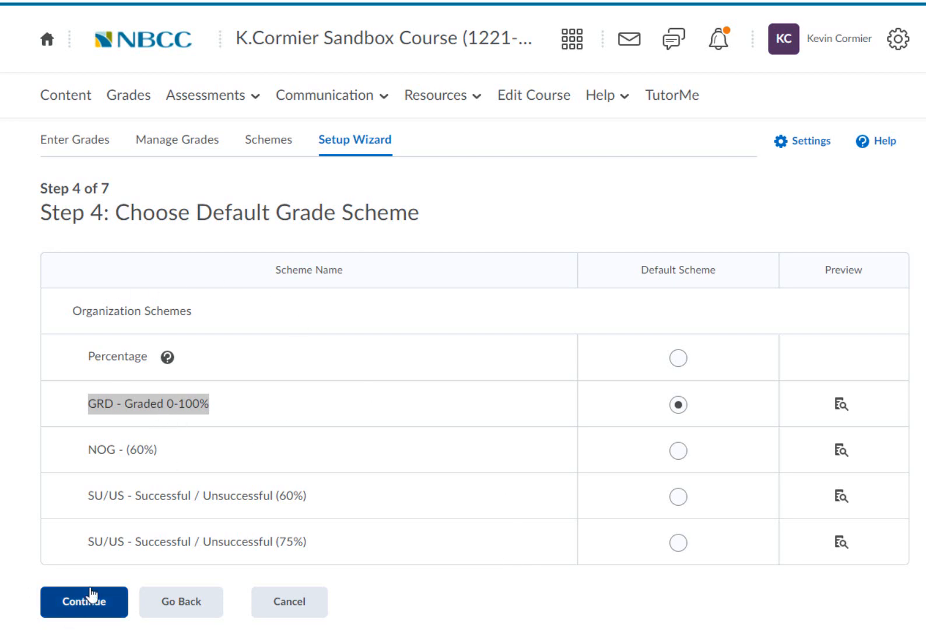
pyautogui.click(91, 594)
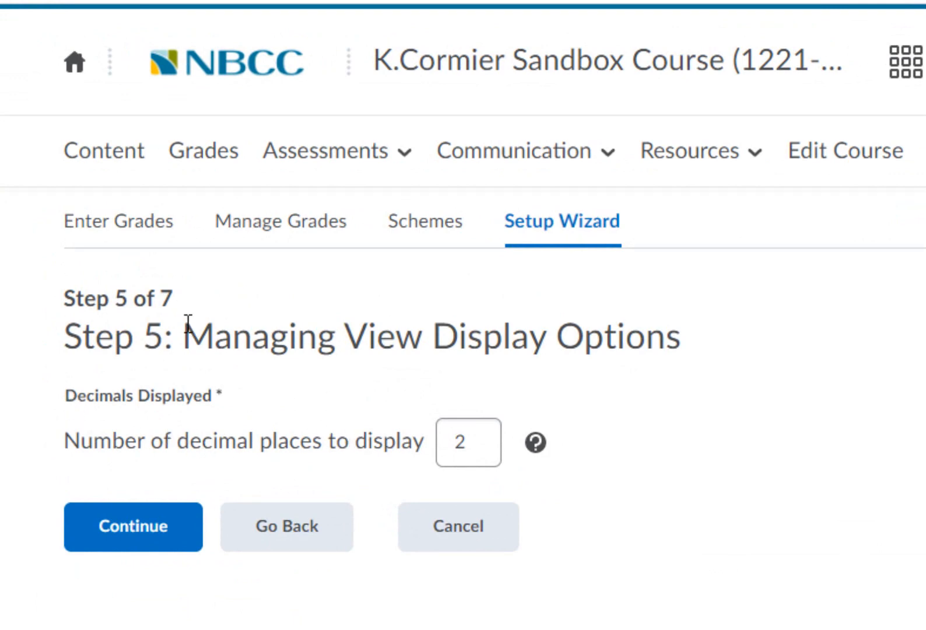
# Review the managing view display options, keep 2 decimal places, and continue to the student view display options
pyautogui.moveTo(183, 335); pyautogui.dragTo(423, 344)
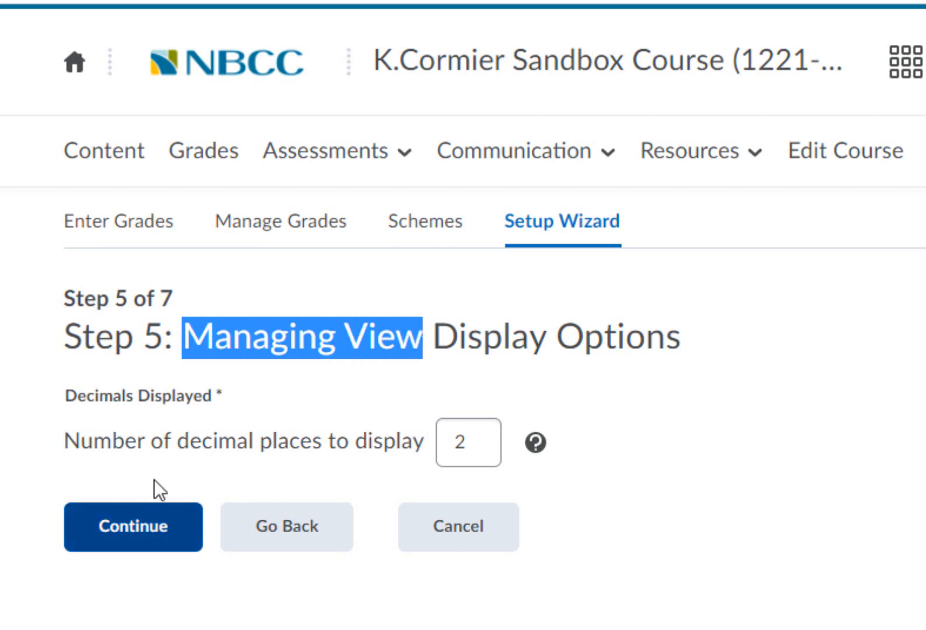
pyautogui.click(51, 439)
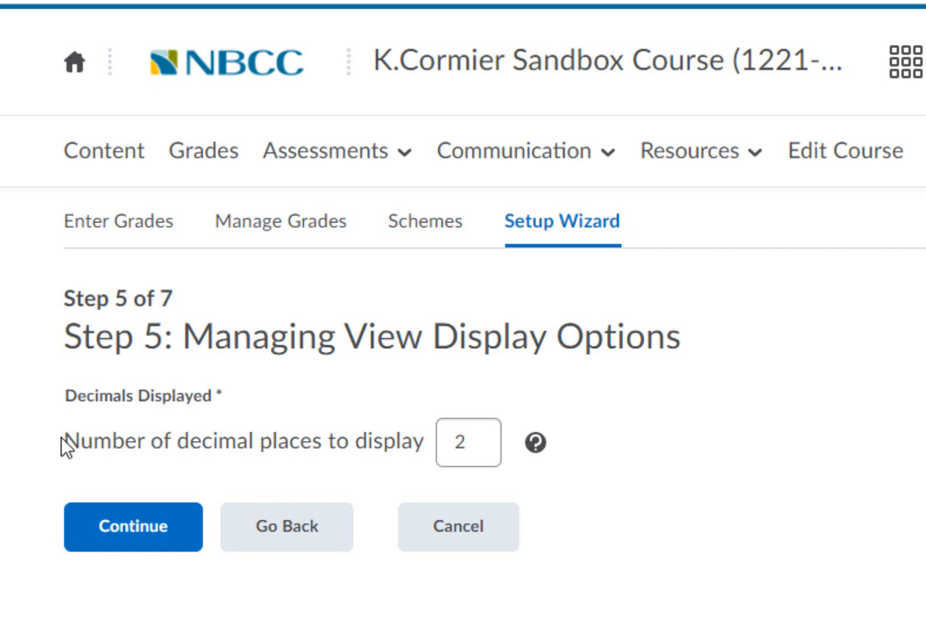
pyautogui.moveTo(62, 436); pyautogui.dragTo(420, 450)
pyautogui.click(538, 312)
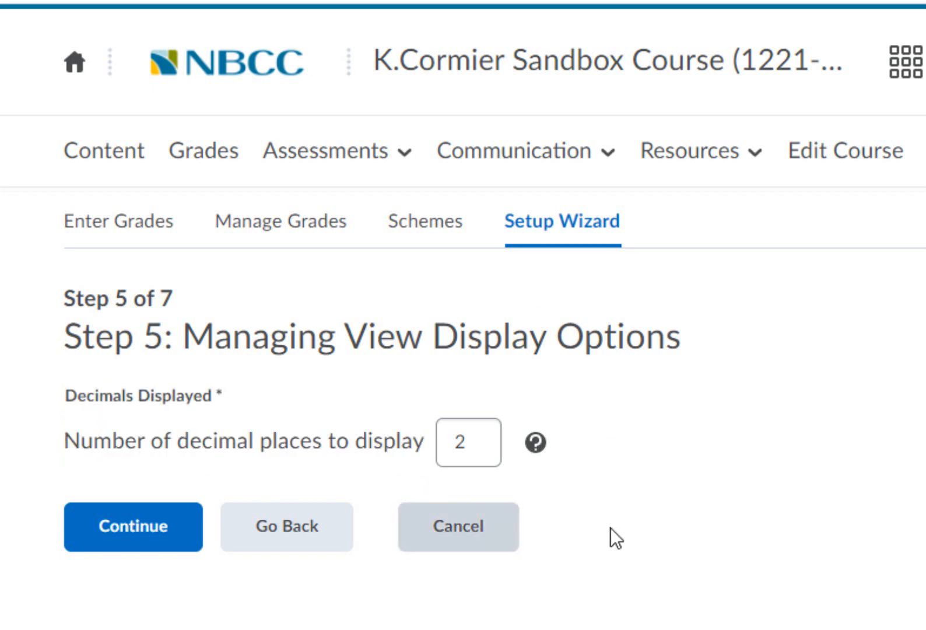
pyautogui.moveTo(489, 436); pyautogui.dragTo(437, 435)
pyautogui.click(672, 561)
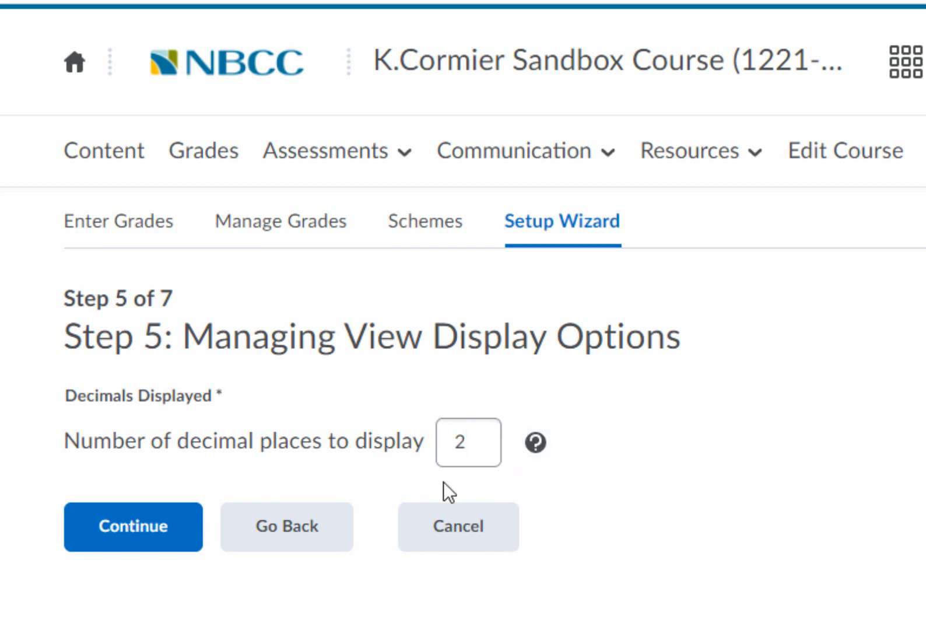
pyautogui.click(109, 532)
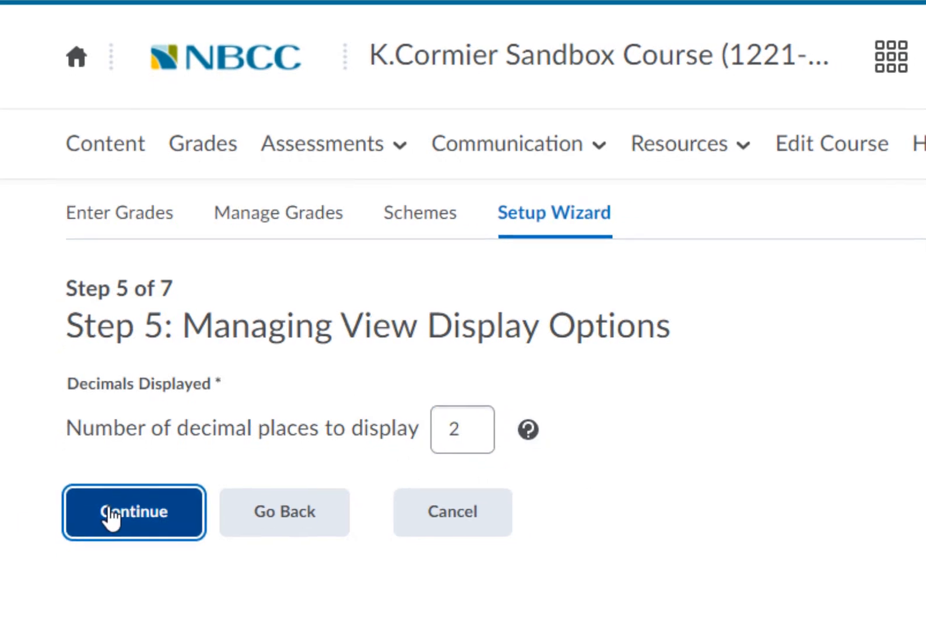
# Review the student view display options, keep 0 decimal places and 50 characters for Text items, and continue to the setup summary
pyautogui.moveTo(94, 148); pyautogui.dragTo(532, 165)
pyautogui.click(529, 166)
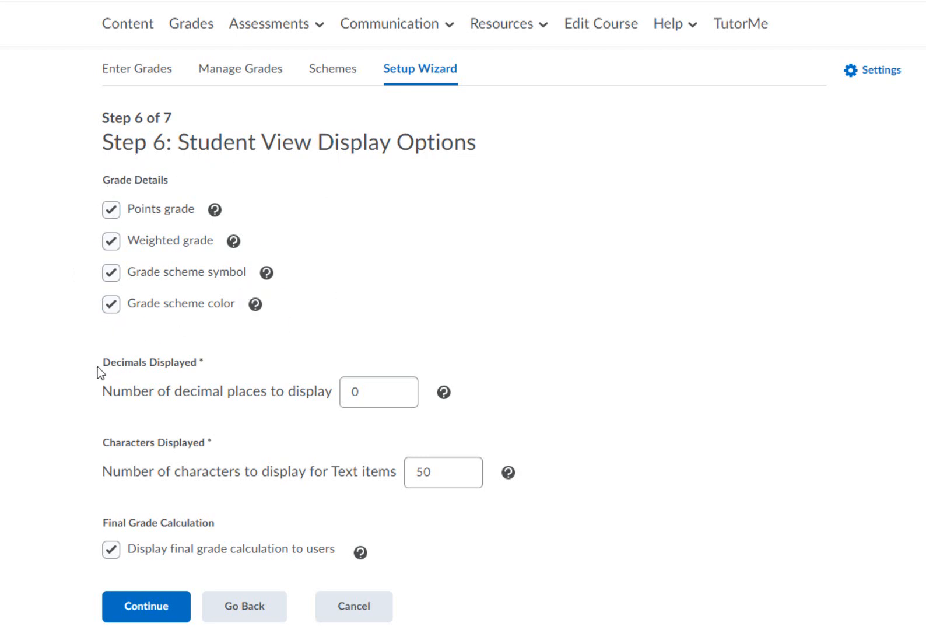
pyautogui.click(374, 390)
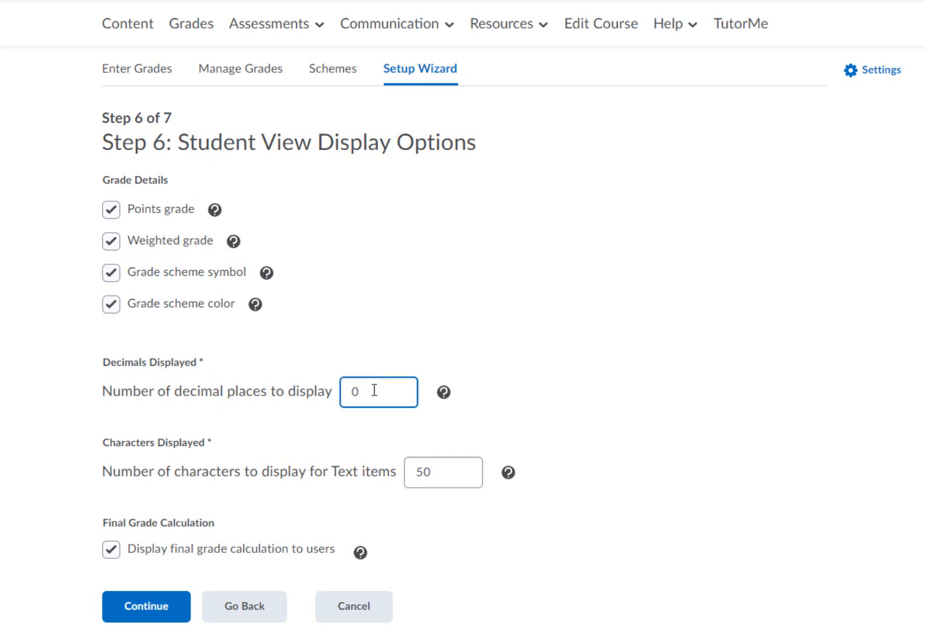
pyautogui.moveTo(374, 390); pyautogui.dragTo(345, 390)
pyautogui.click(325, 346)
pyautogui.click(392, 391)
pyautogui.click(245, 354)
pyautogui.click(370, 387)
pyautogui.click(103, 371)
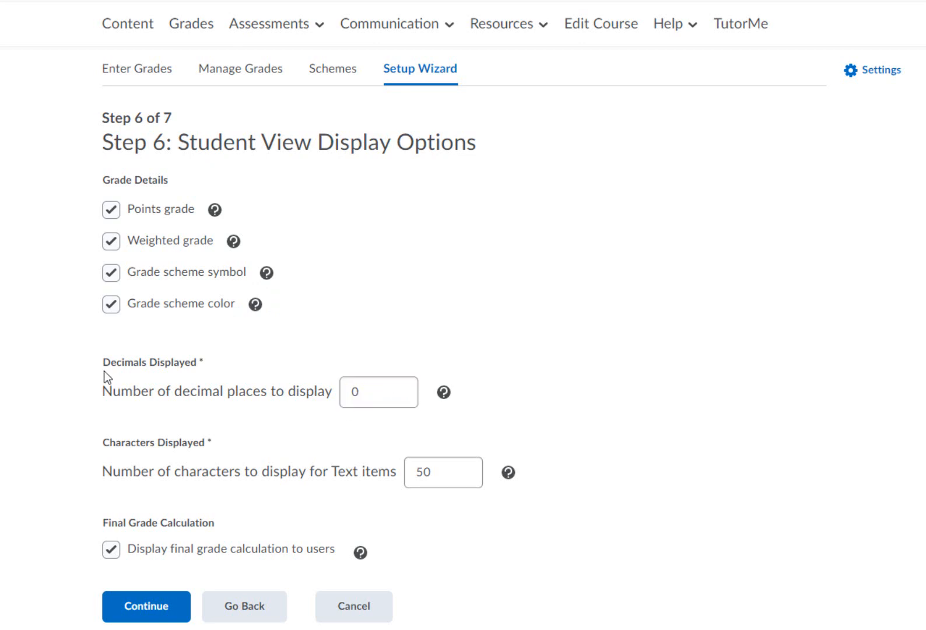
pyautogui.moveTo(98, 394); pyautogui.dragTo(147, 450)
pyautogui.click(130, 481)
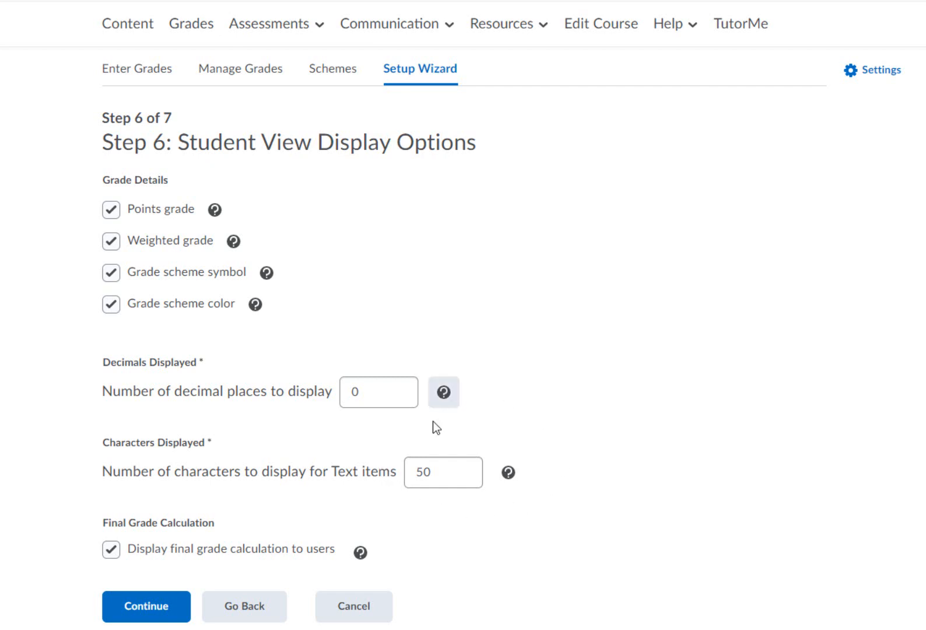
pyautogui.click(479, 476)
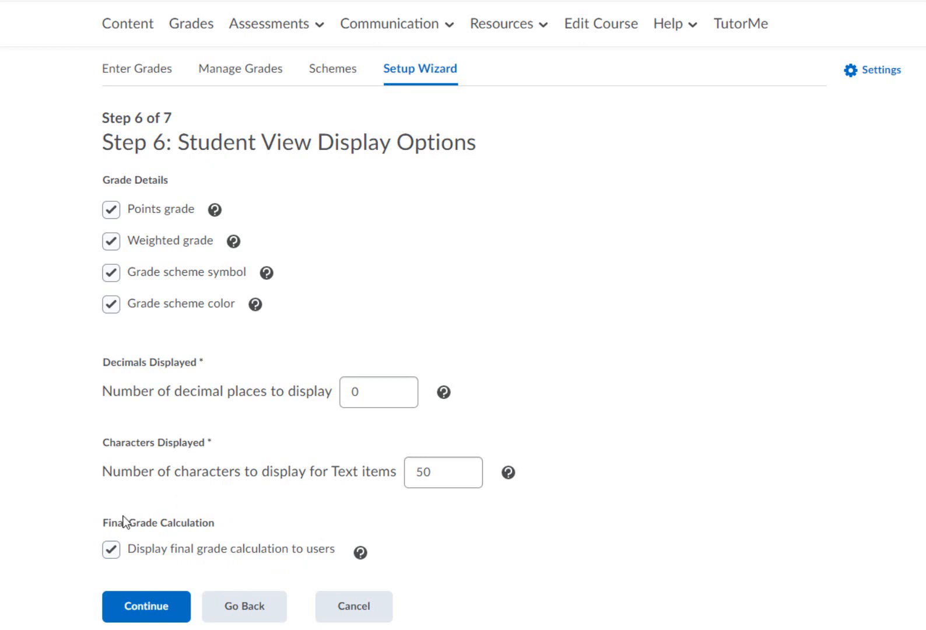
pyautogui.click(164, 609)
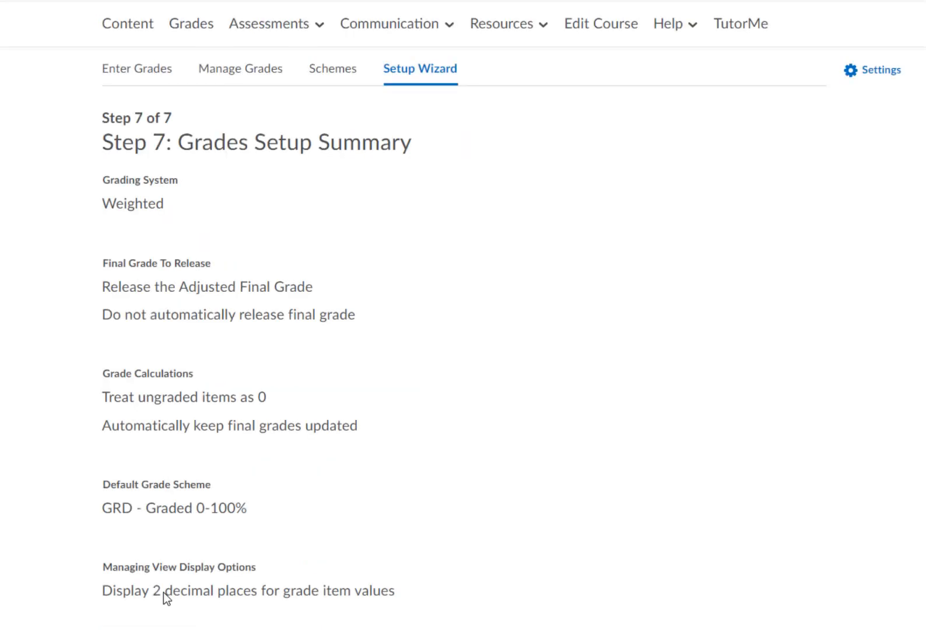
# Review the Grades Setup Summary through to the student view display options and finish the wizard
pyautogui.moveTo(179, 147); pyautogui.dragTo(457, 177)
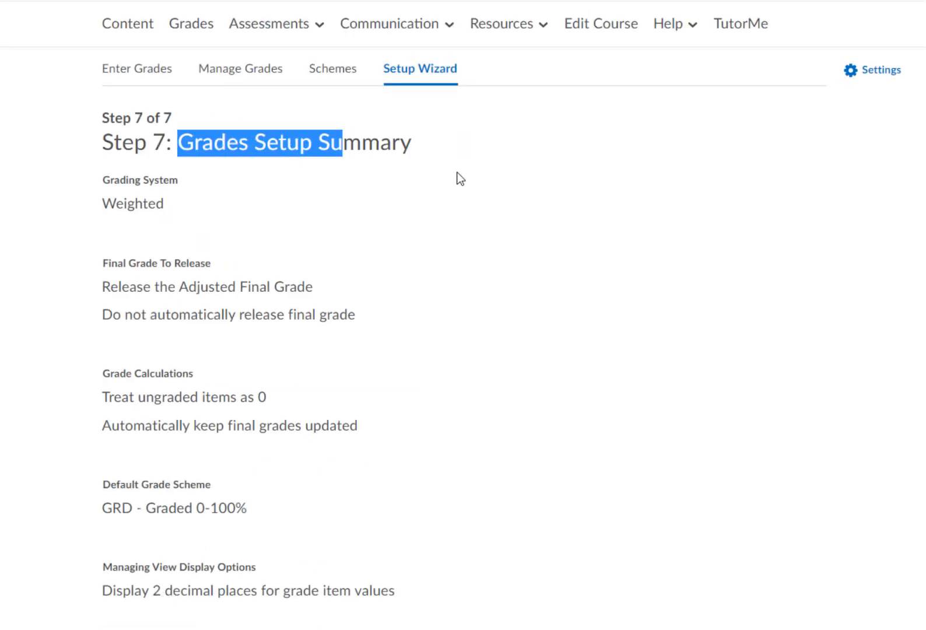
pyautogui.scroll(-1, 455, 373)
pyautogui.scroll(-3, 455, 373)
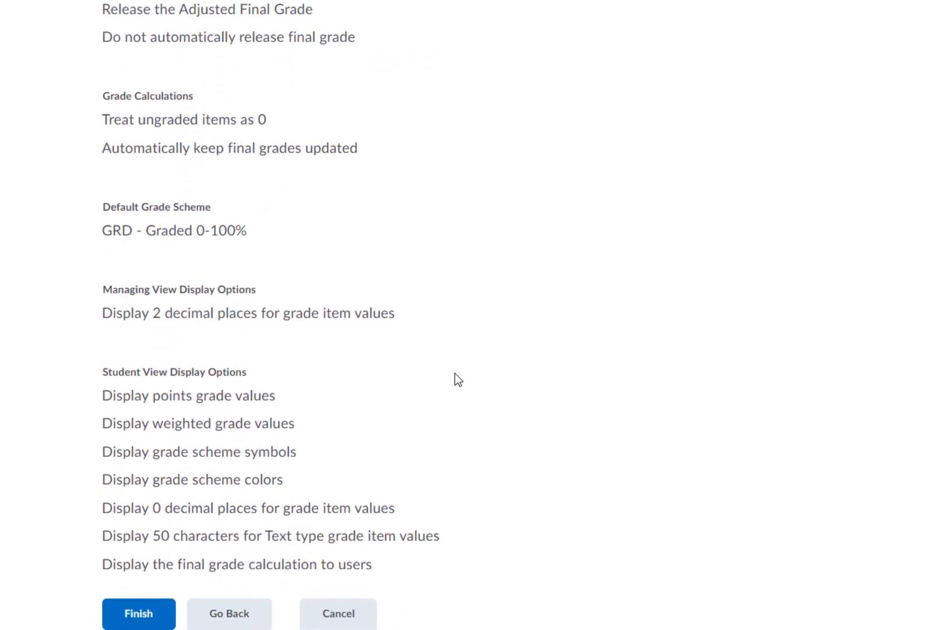
pyautogui.click(131, 606)
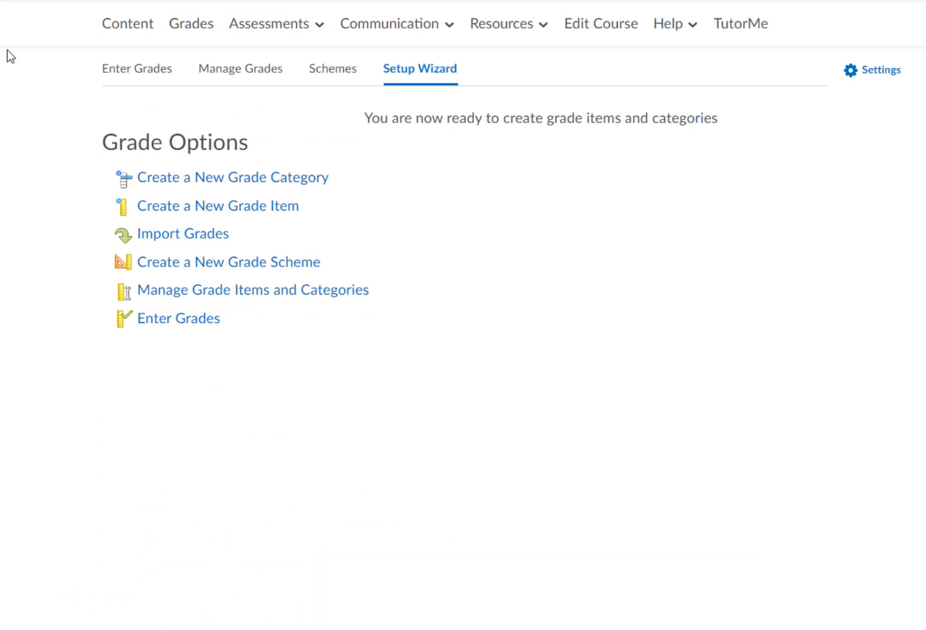
# Go to the Enter Grades user list and open grade entry for the Final Adjusted Grade column
pyautogui.click(127, 69)
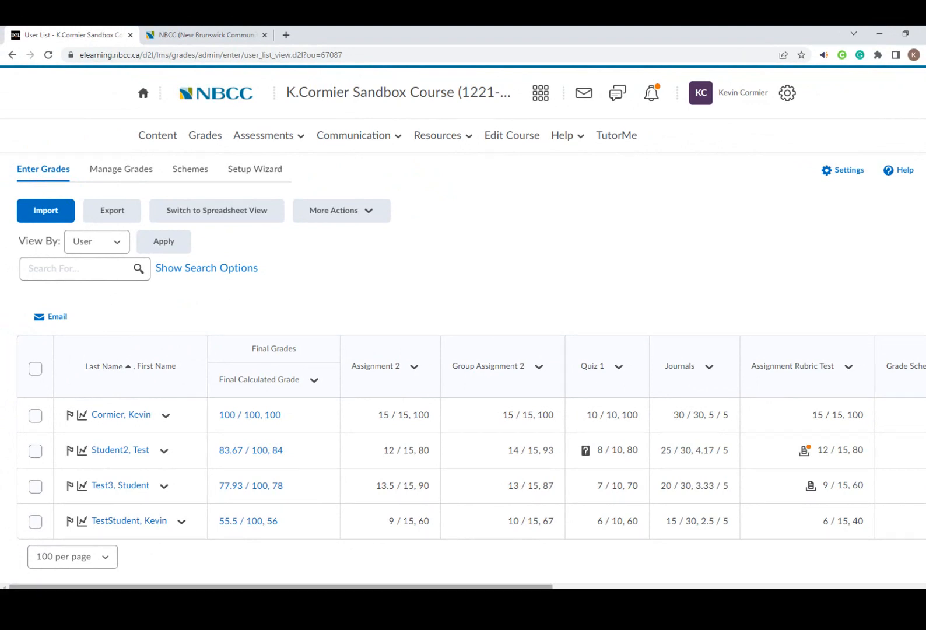
pyautogui.moveTo(258, 586); pyautogui.dragTo(713, 585)
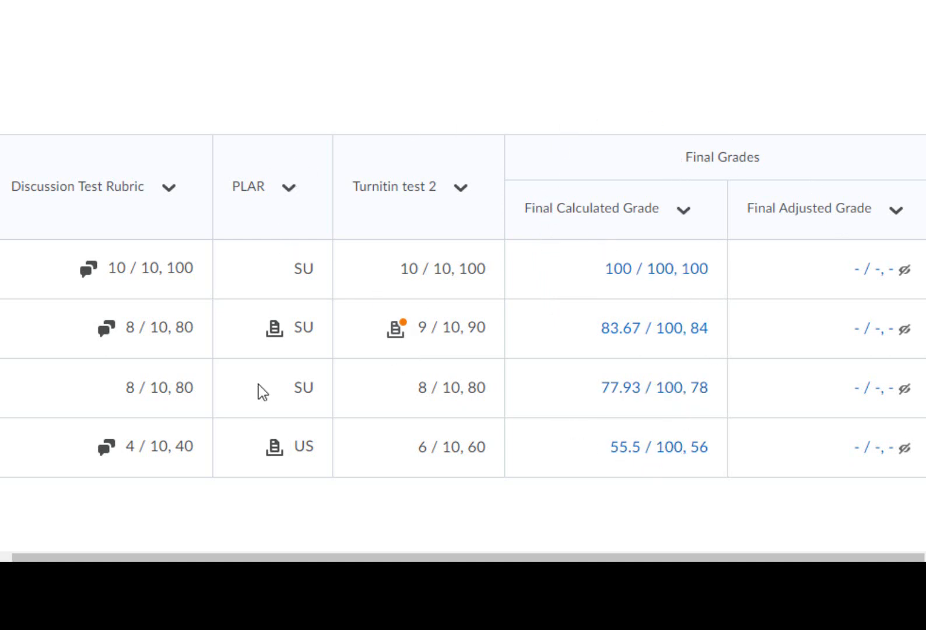
pyautogui.click(896, 211)
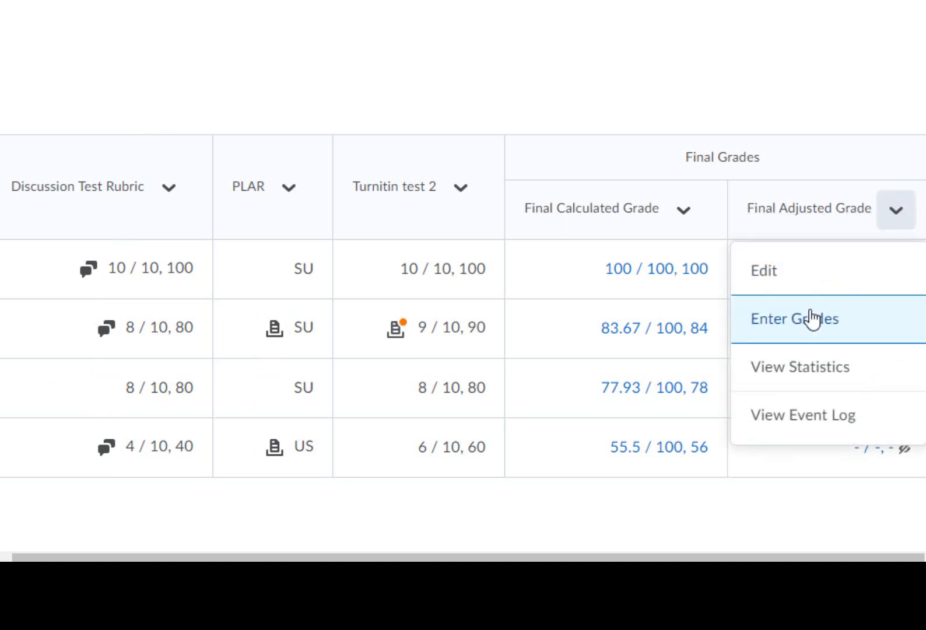
pyautogui.click(794, 344)
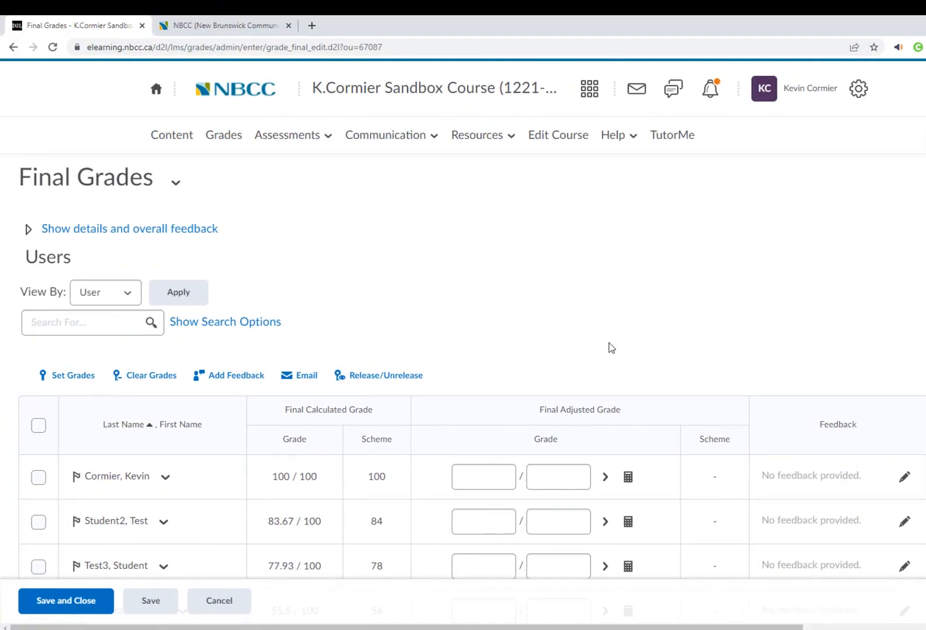
pyautogui.scroll(-2, 609, 348)
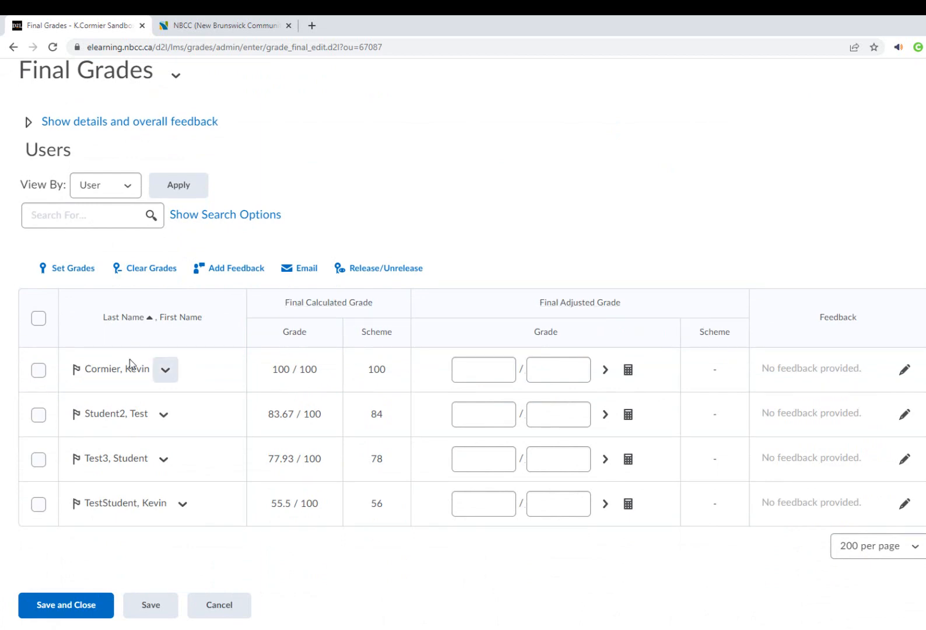
# Transfer the first listed student's final calculated grade to the adjusted grade and keep 200 users per page
pyautogui.click(605, 370)
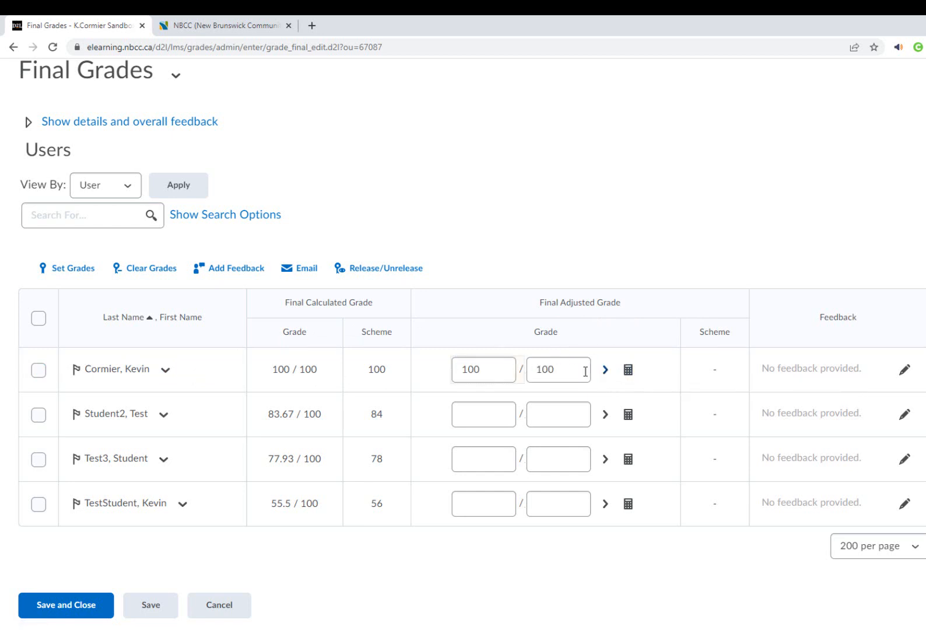
pyautogui.click(884, 560)
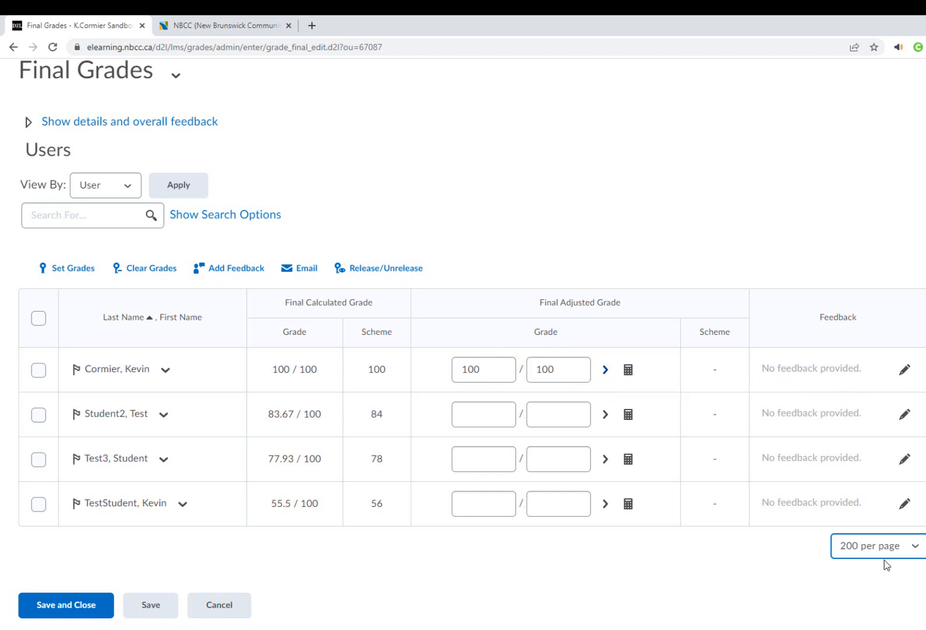
pyautogui.click(877, 541)
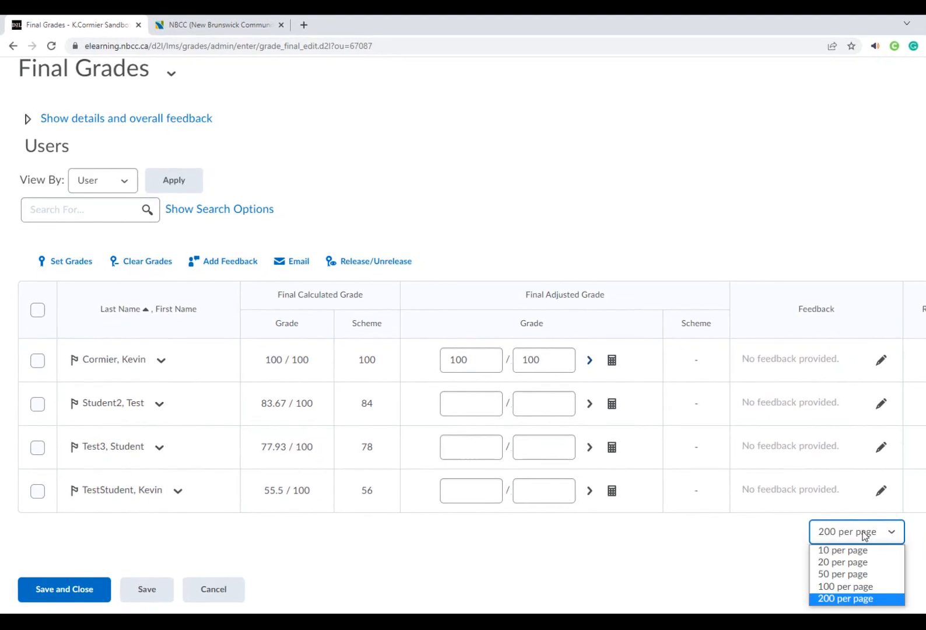
pyautogui.click(880, 599)
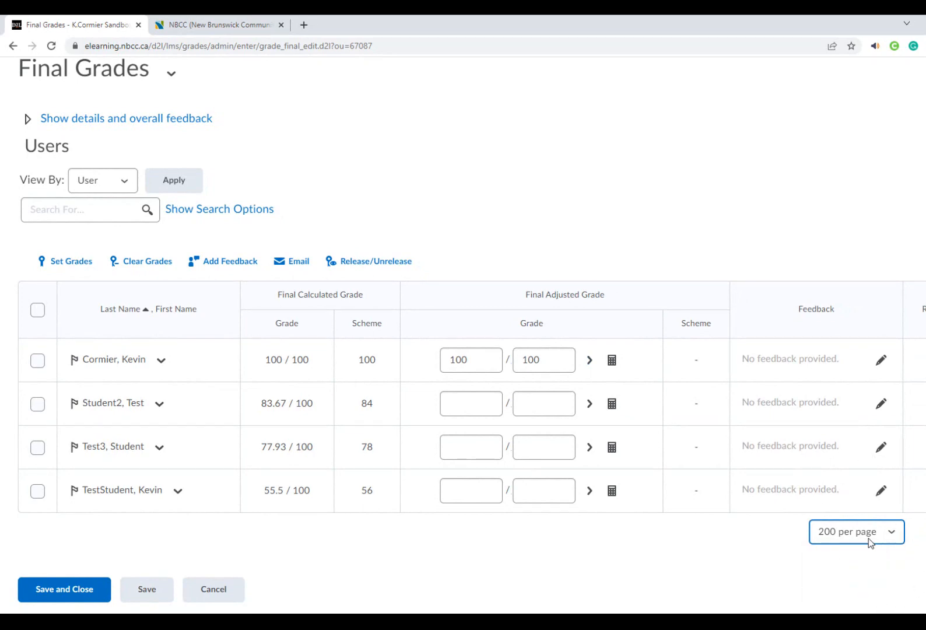
# Select all users, transfer all their final calculated grades to the final adjusted grades, and stay on the page
pyautogui.click(37, 310)
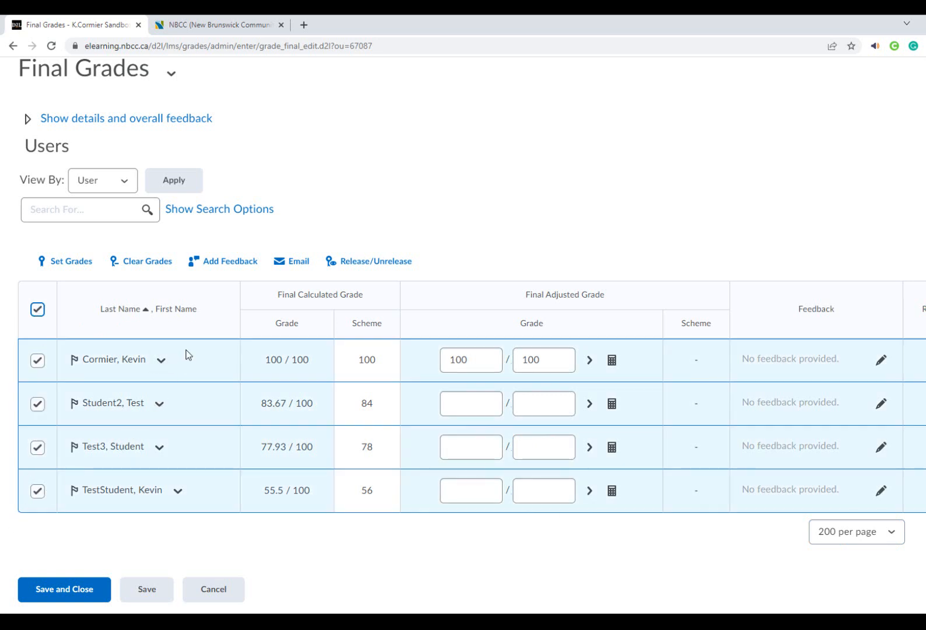
pyautogui.click(169, 80)
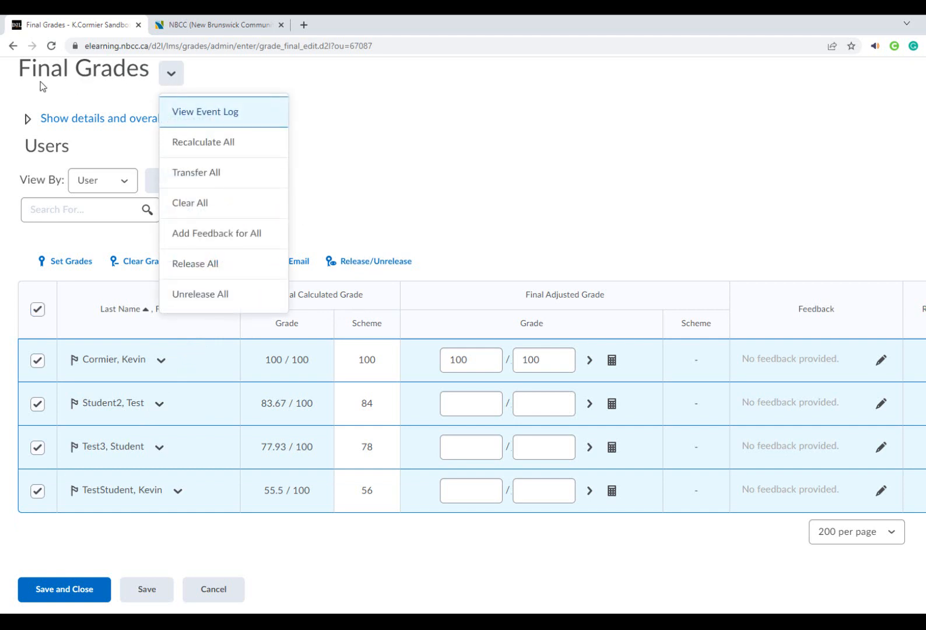
pyautogui.click(232, 182)
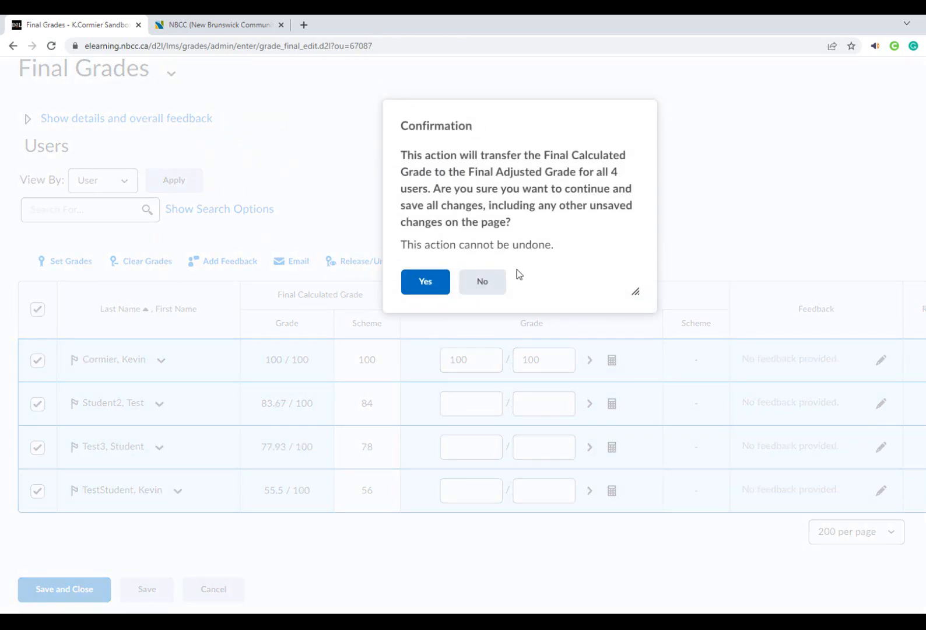
pyautogui.click(421, 286)
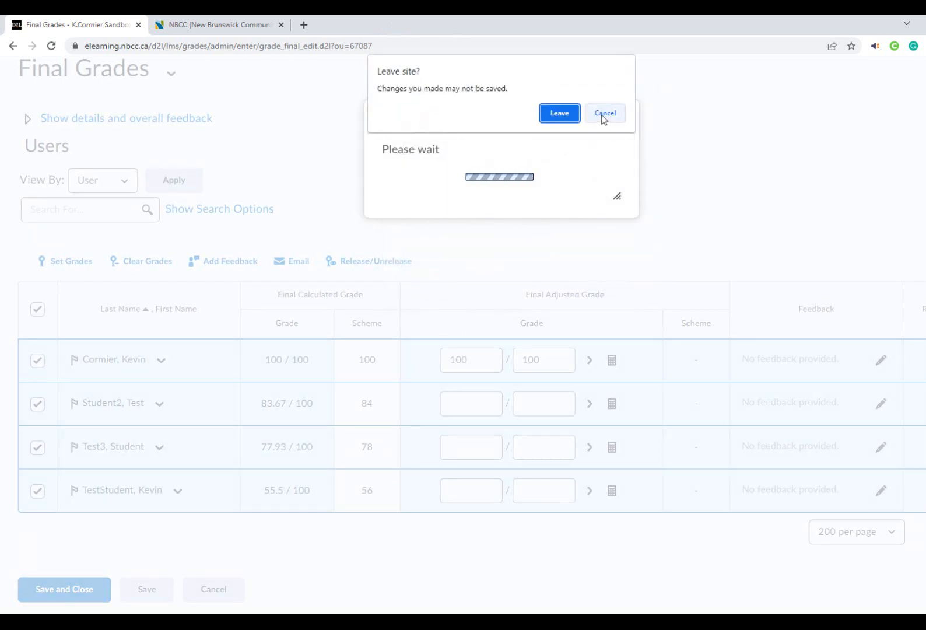
pyautogui.click(604, 115)
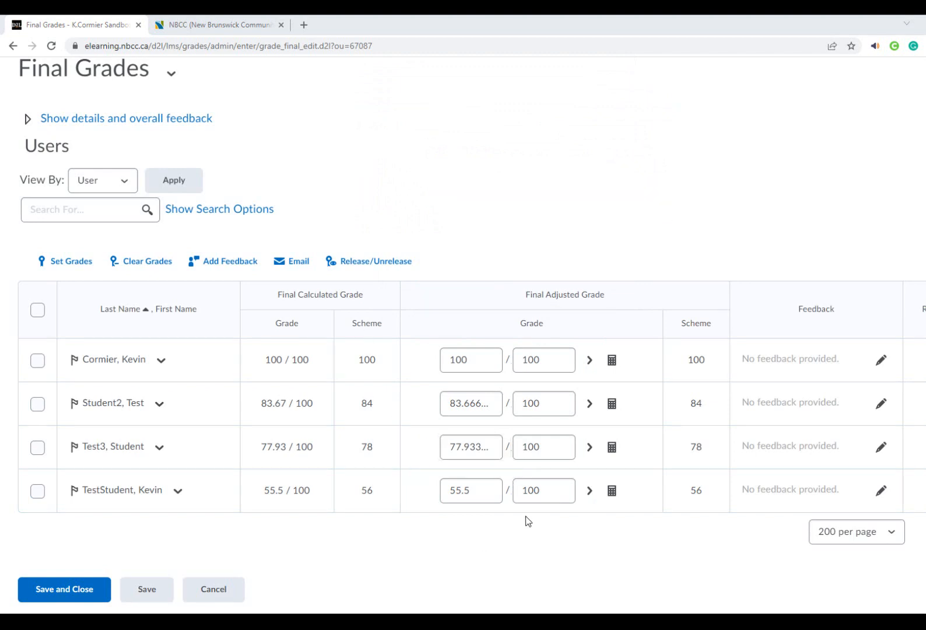
# Compare the second listed student's adjusted grade with its scheme value and set the adjusted grade to 84
pyautogui.click(529, 499)
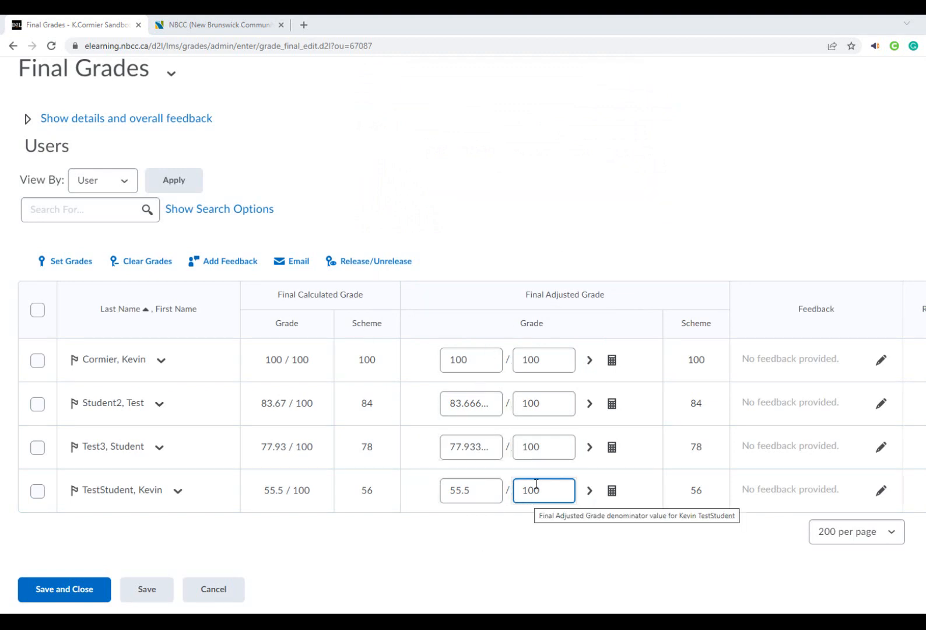
pyautogui.click(477, 402)
pyautogui.moveTo(450, 403); pyautogui.dragTo(505, 406)
pyautogui.click(460, 403)
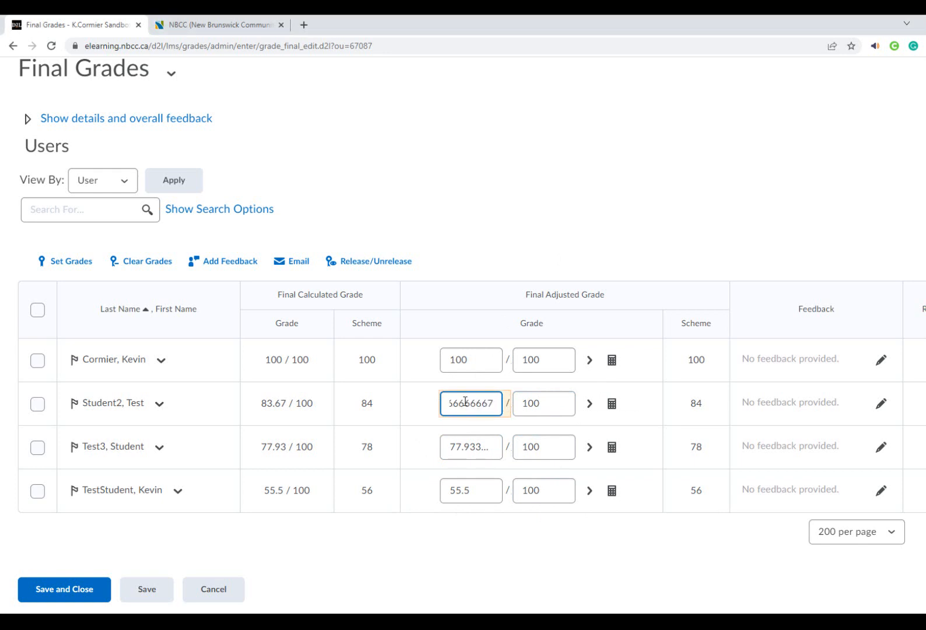
pyautogui.doubleClick(459, 403)
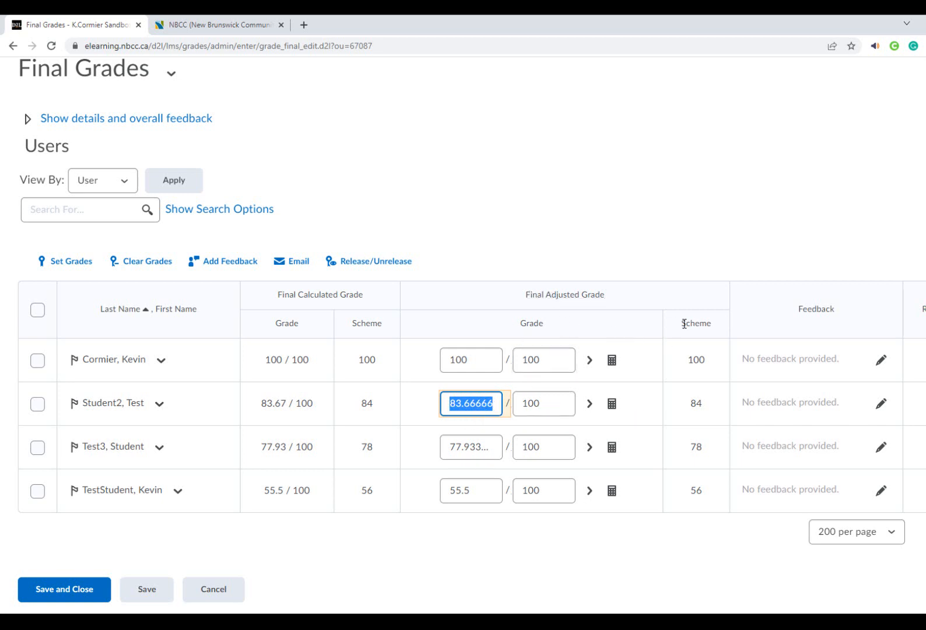
pyautogui.moveTo(683, 319); pyautogui.dragTo(726, 331)
pyautogui.moveTo(730, 416); pyautogui.dragTo(690, 408)
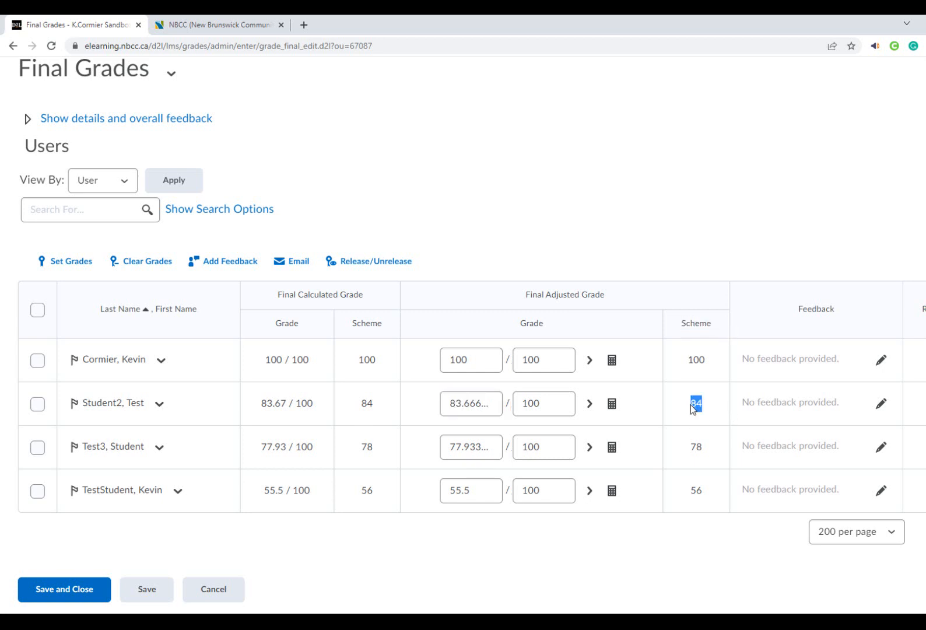
pyautogui.click(455, 412)
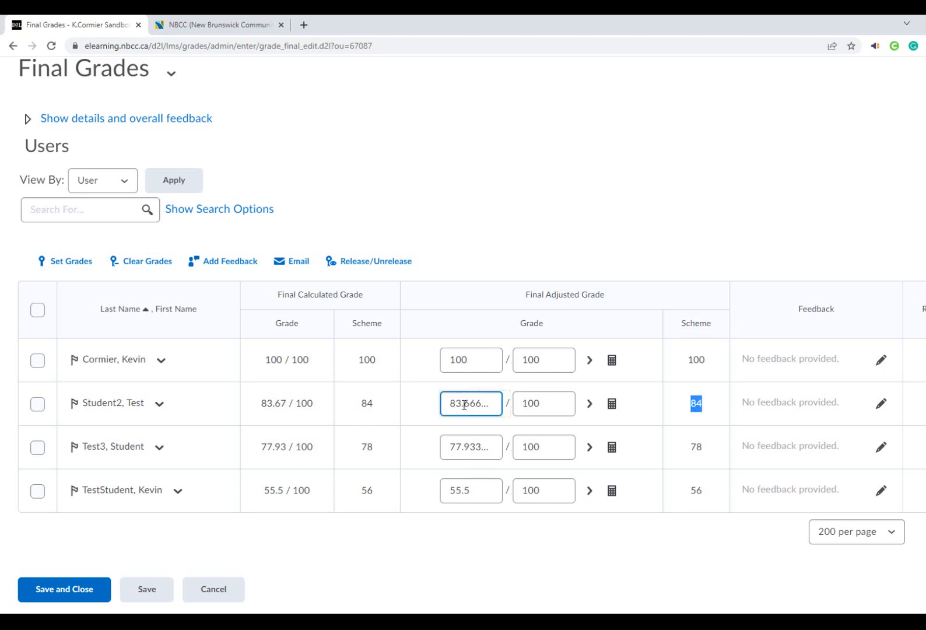
pyautogui.moveTo(457, 413); pyautogui.dragTo(521, 415)
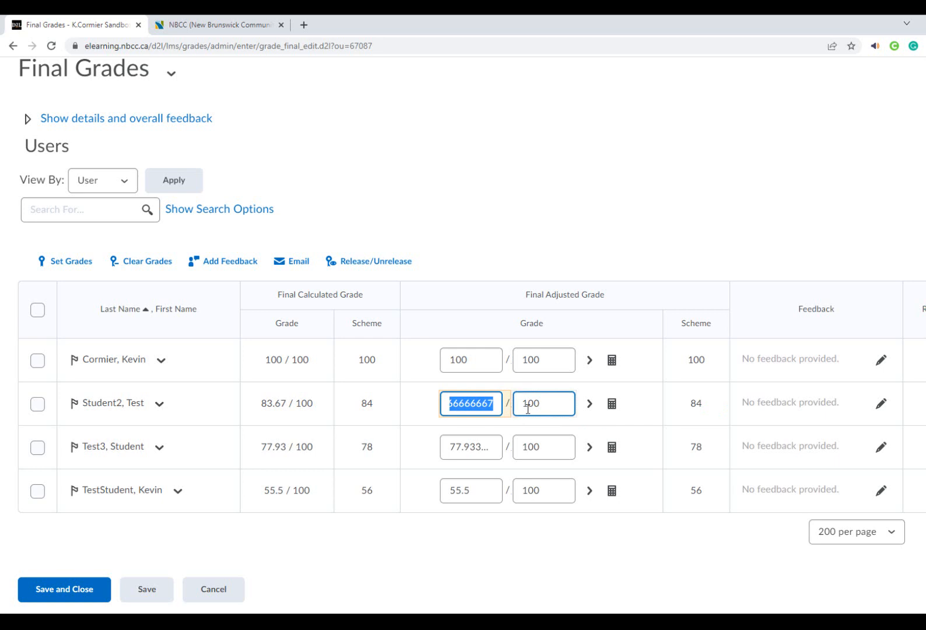
pyautogui.write('84')
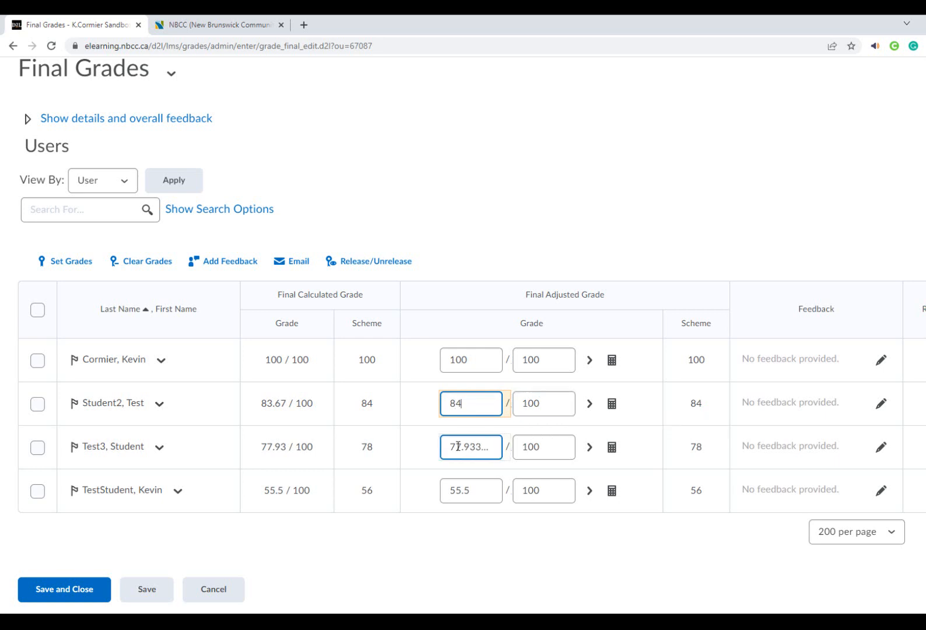
# Set the third listed student's final adjusted grade to 78 and the fourth listed student's to 1
pyautogui.moveTo(452, 446); pyautogui.dragTo(527, 452)
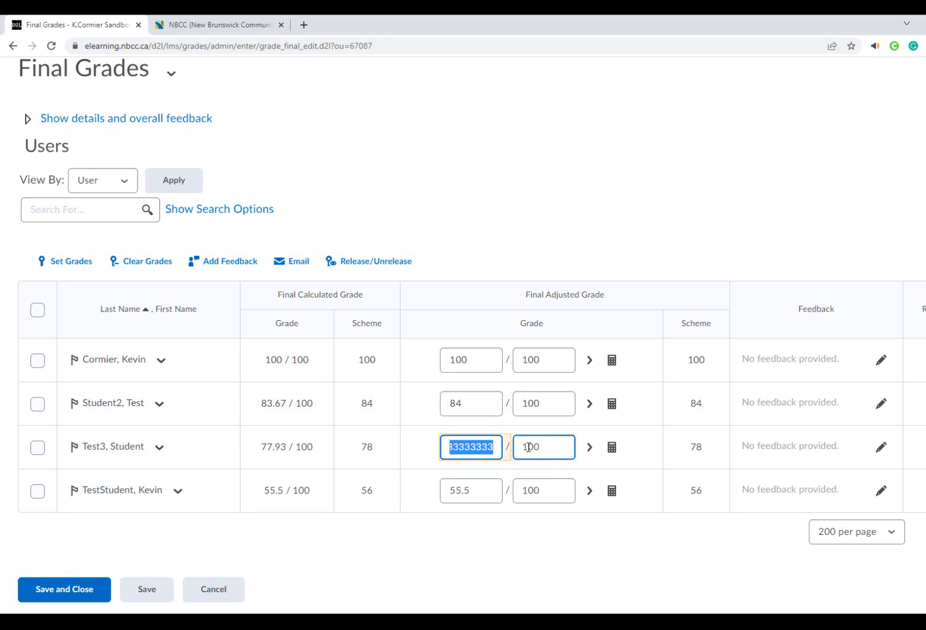
pyautogui.write('78')
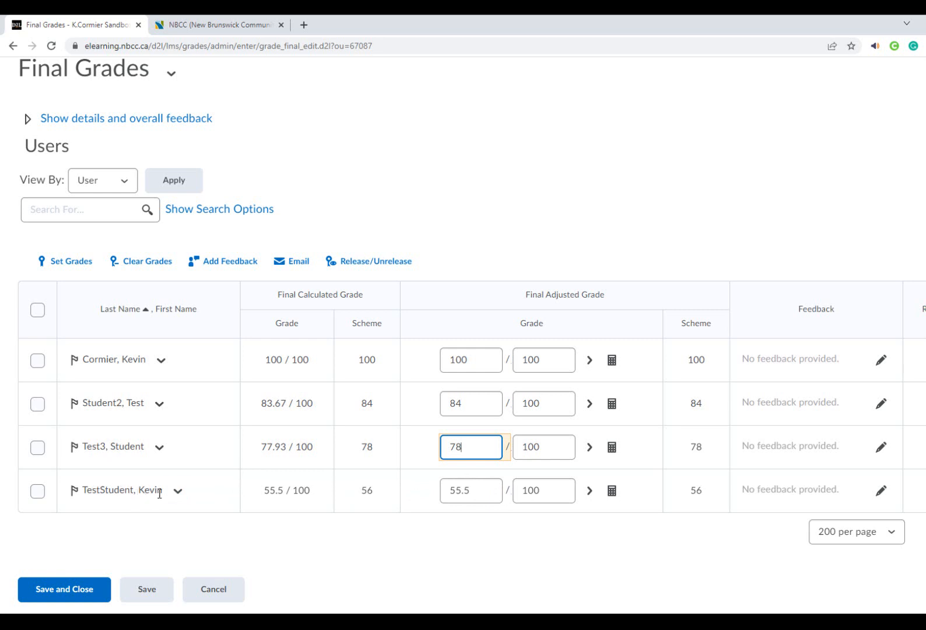
pyautogui.click(490, 491)
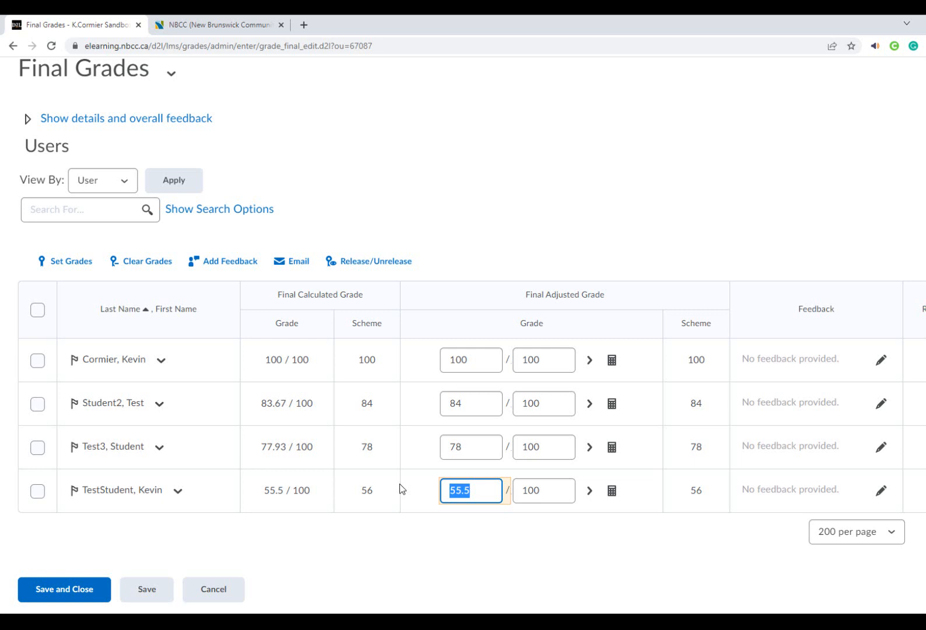
pyautogui.press('BackSpace')
pyautogui.write('1')
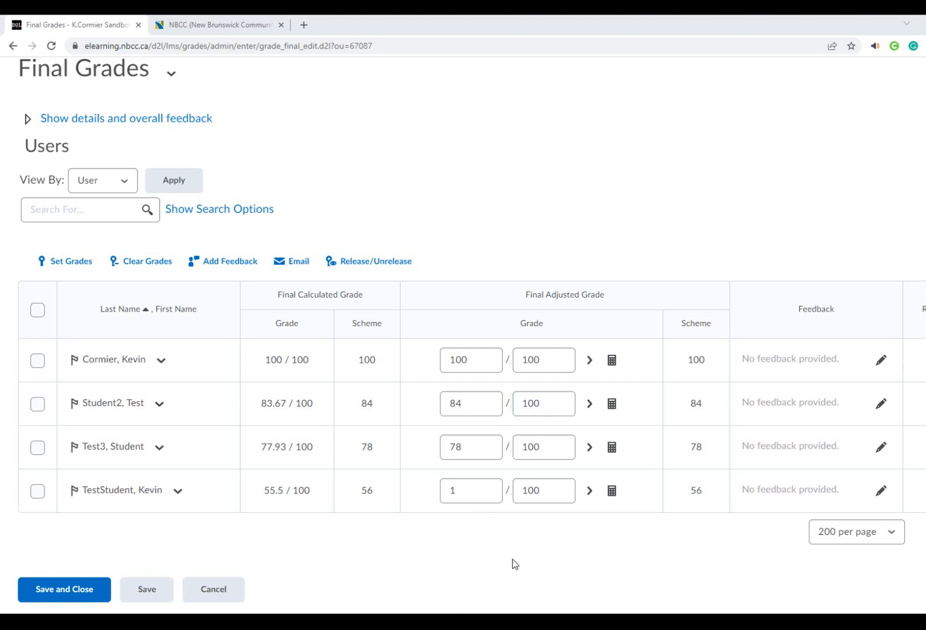
pyautogui.click(463, 501)
pyautogui.click(499, 523)
pyautogui.click(562, 356)
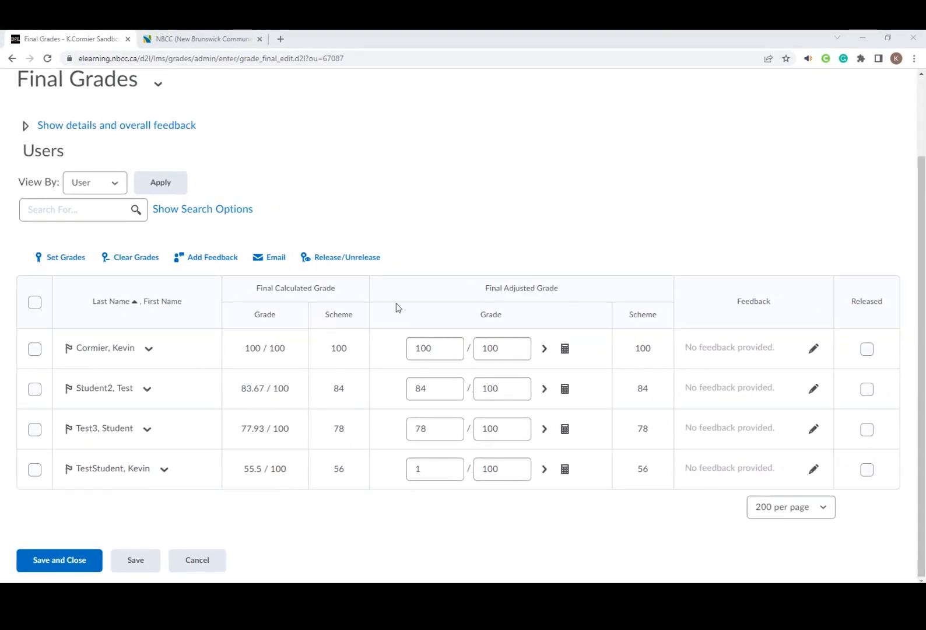
pyautogui.click(460, 478)
# Release the final grades of all users, save and close the entry page, and check the Final Adjusted Grade column
pyautogui.moveTo(883, 302); pyautogui.dragTo(851, 304)
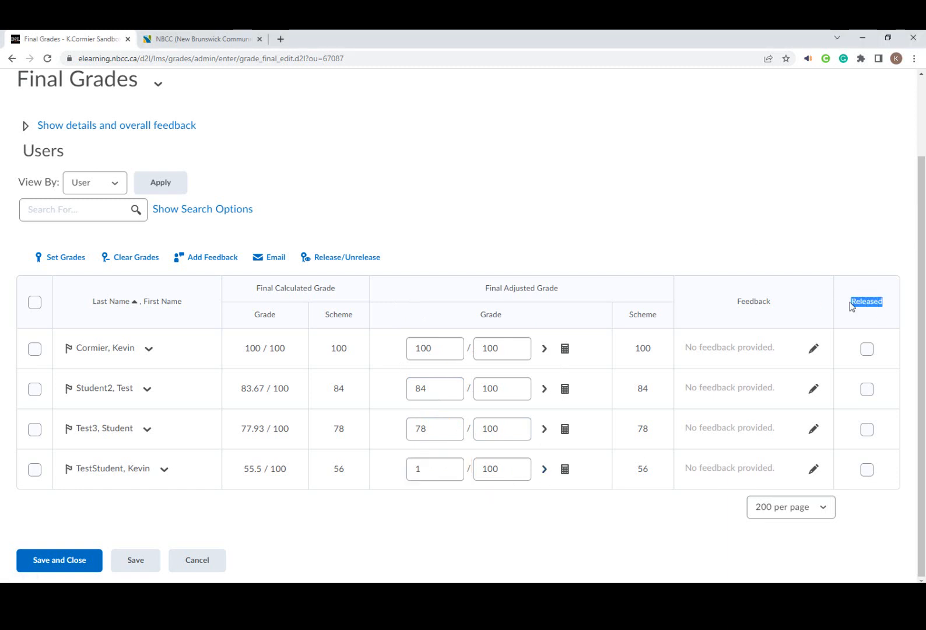
pyautogui.click(809, 226)
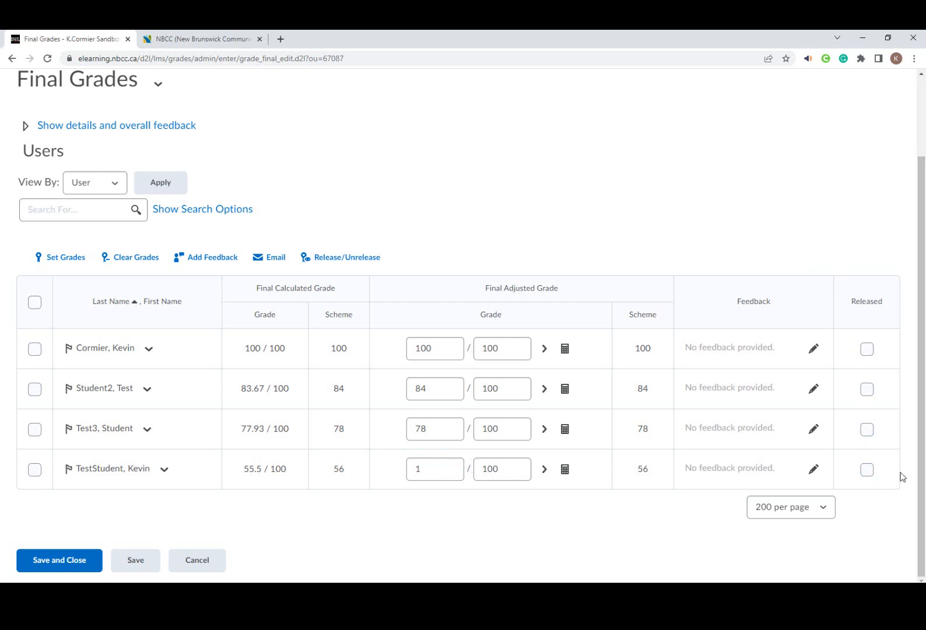
pyautogui.click(35, 301)
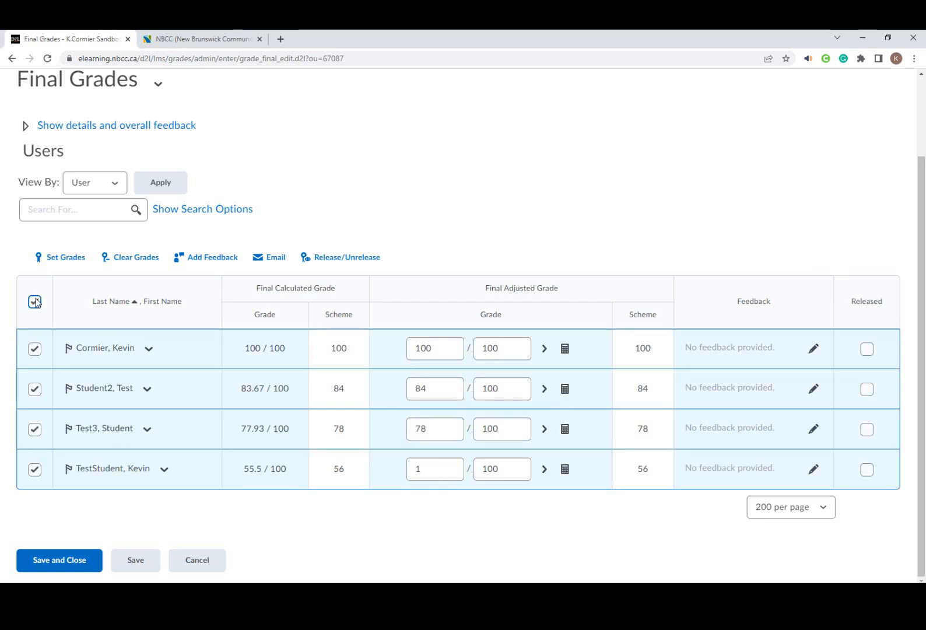
pyautogui.click(337, 265)
pyautogui.click(78, 560)
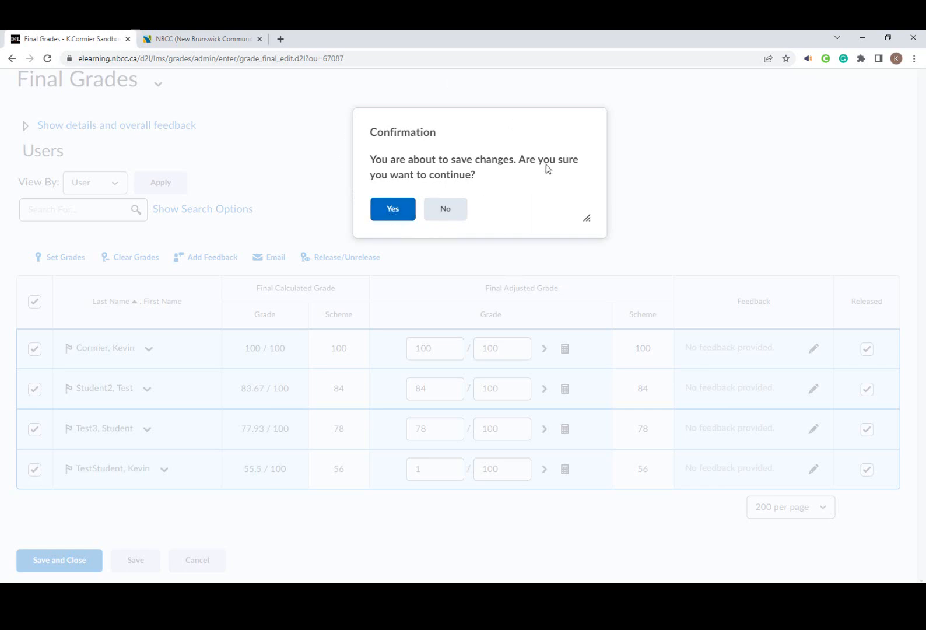
pyautogui.click(392, 210)
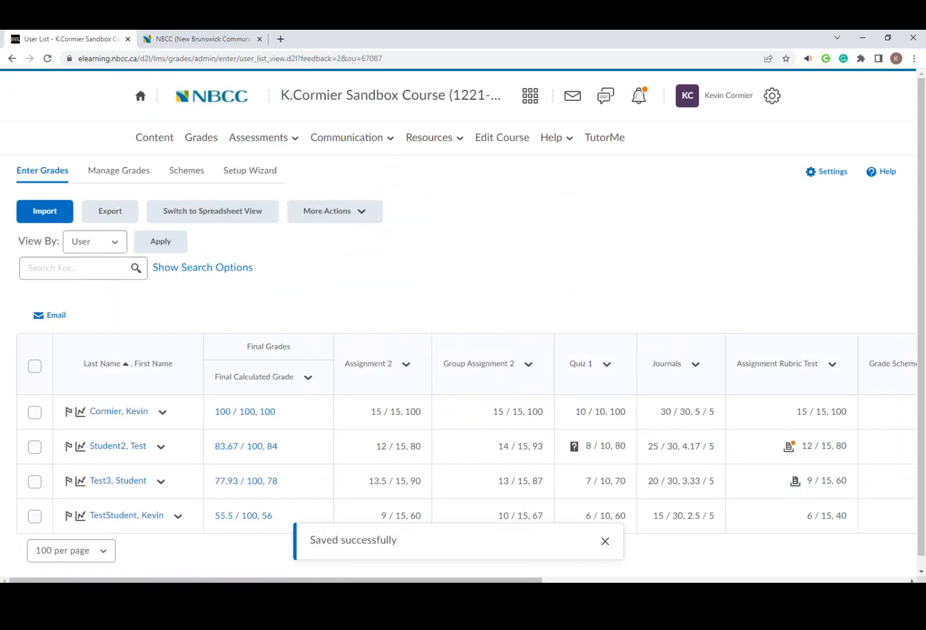
pyautogui.moveTo(463, 579); pyautogui.dragTo(828, 579)
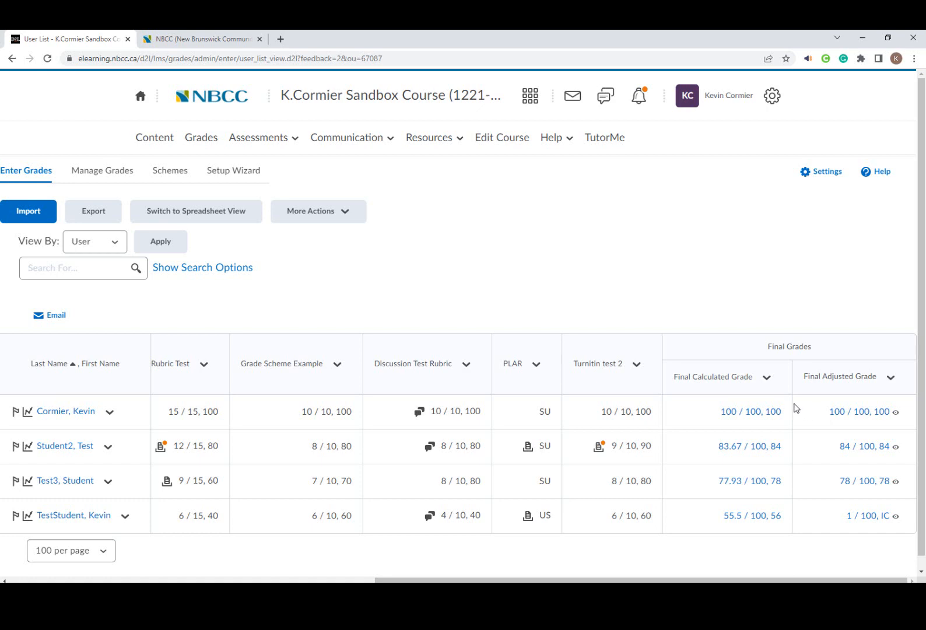
# Switch to the NBCC website and open Student Self-Service
pyautogui.click(200, 41)
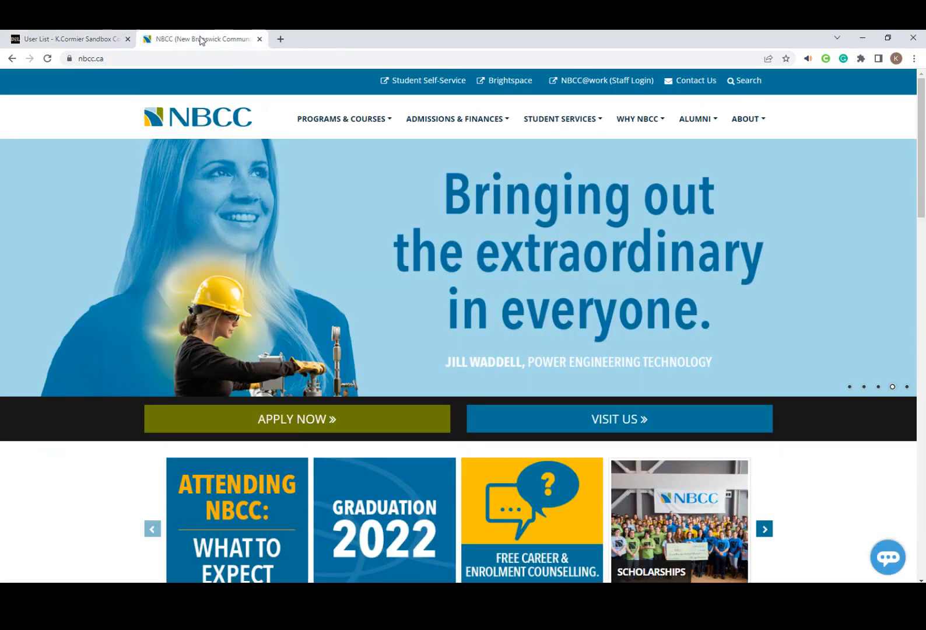
pyautogui.click(130, 58)
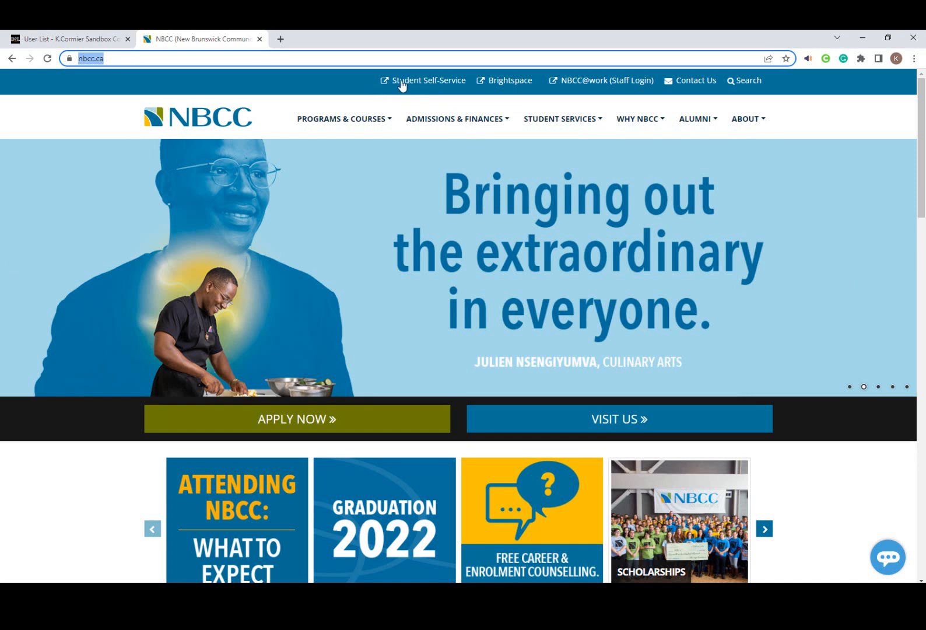
pyautogui.click(435, 85)
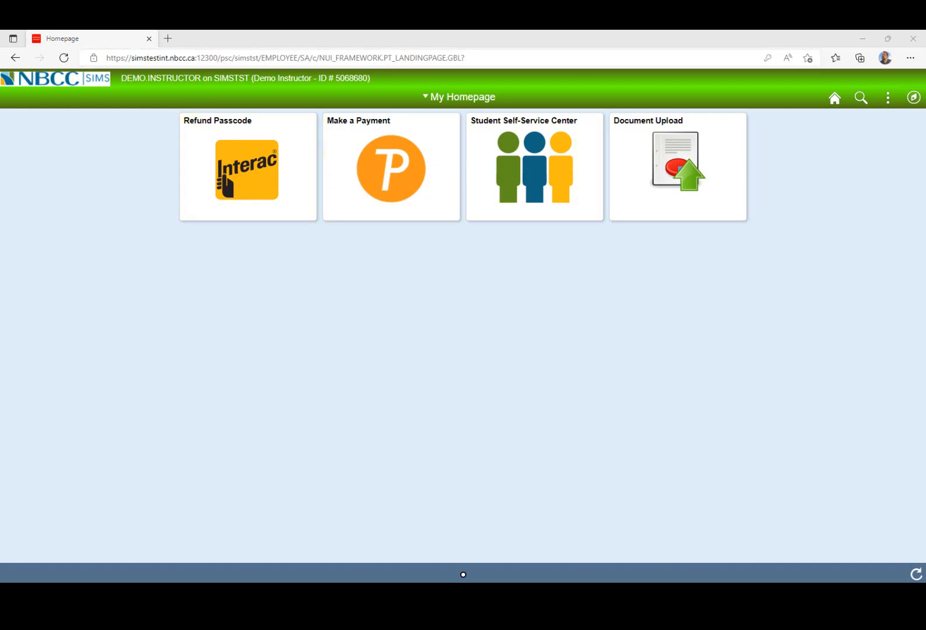
# Open the NB Bspace Final Grades to SIMS page from the Self Service section of the SIMS navigator
pyautogui.click(915, 97)
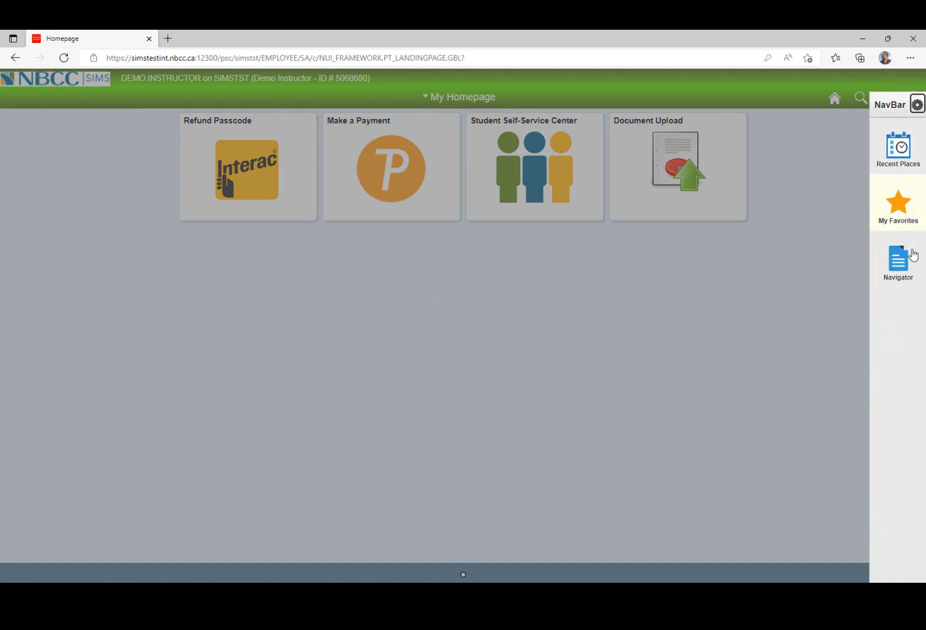
pyautogui.click(911, 275)
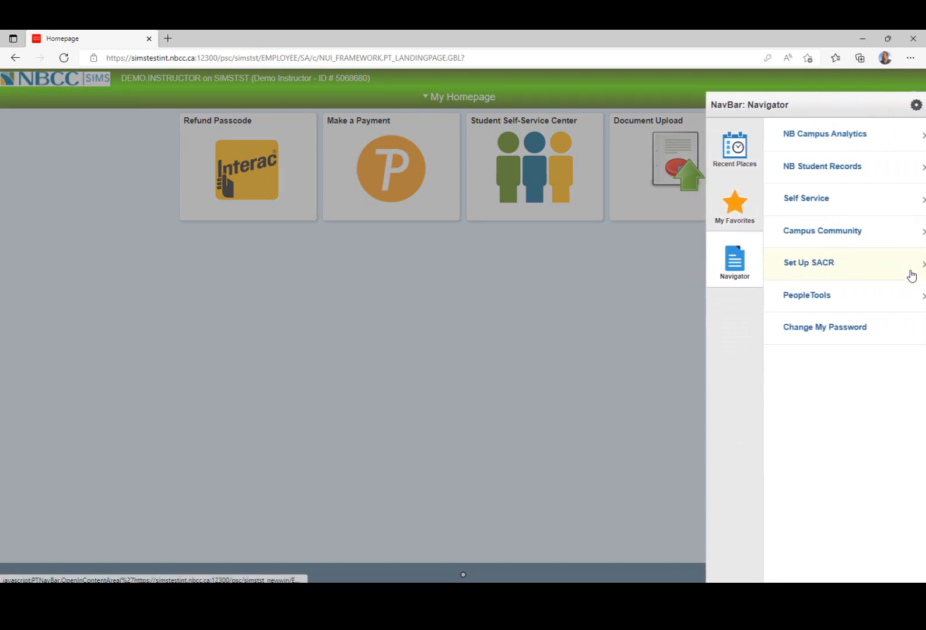
pyautogui.click(809, 201)
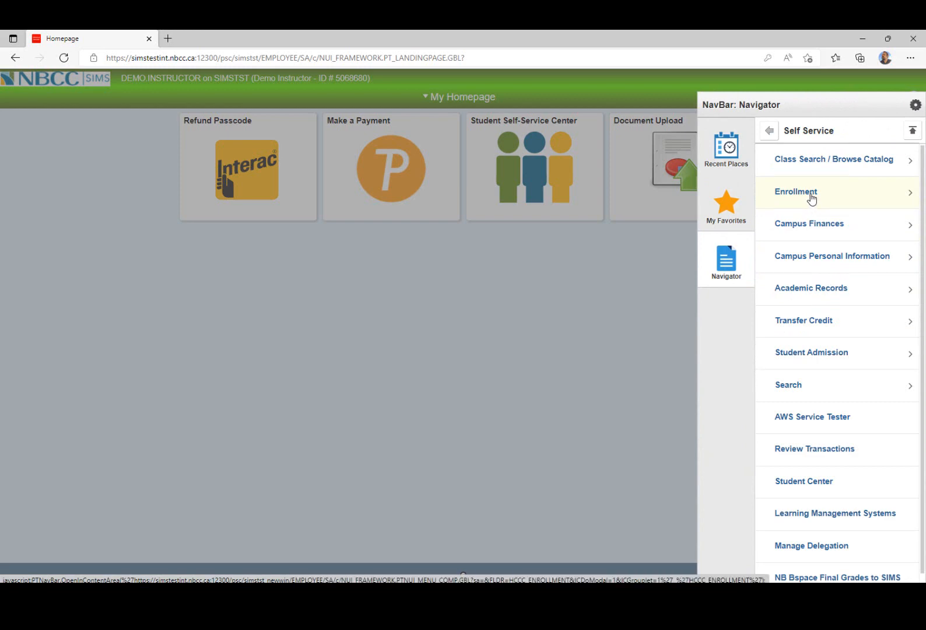
pyautogui.scroll(-1, 812, 199)
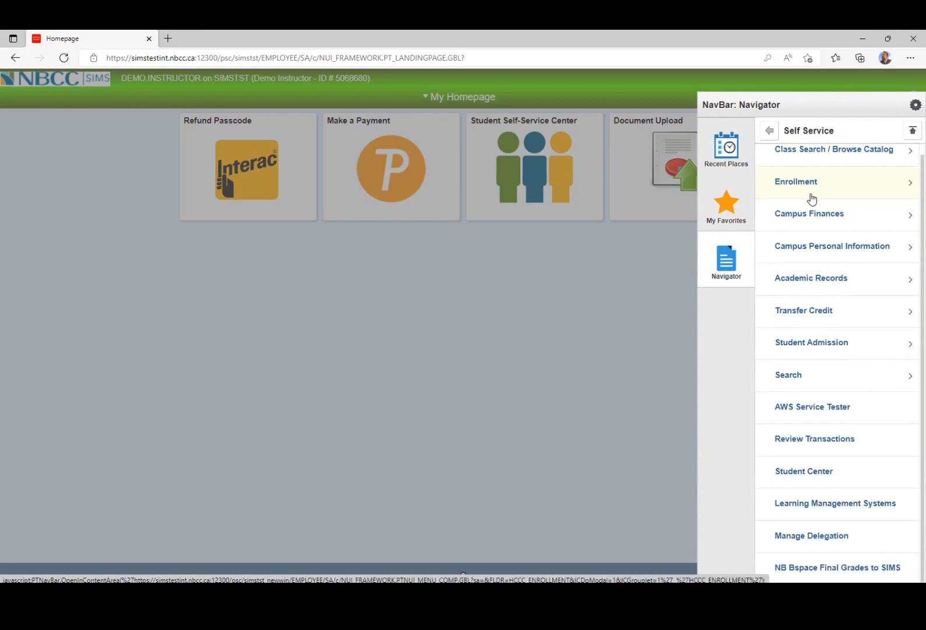
pyautogui.click(825, 569)
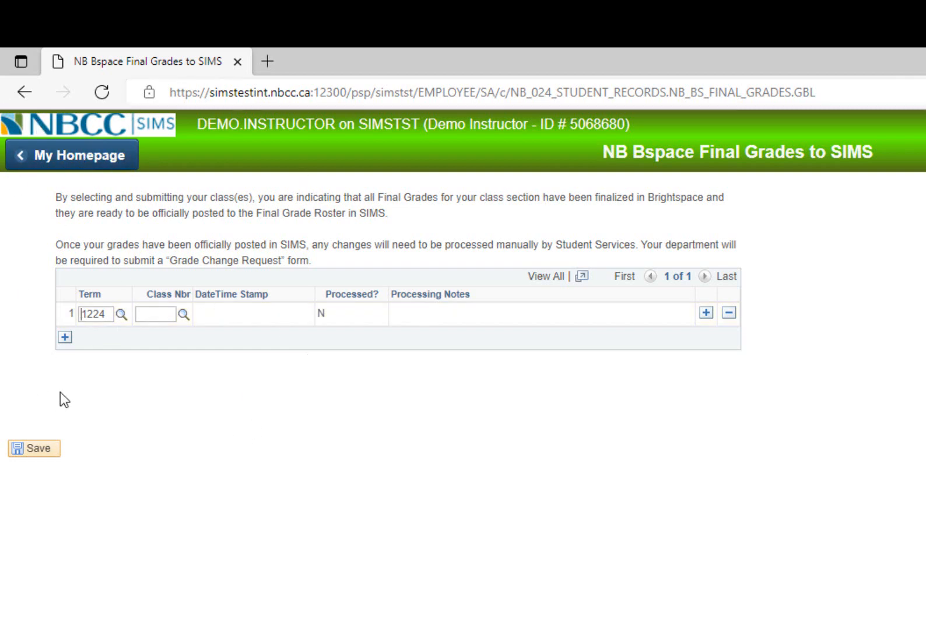
# Set the first row's term to 1219 and look up the class numbers available for it
pyautogui.click(106, 313)
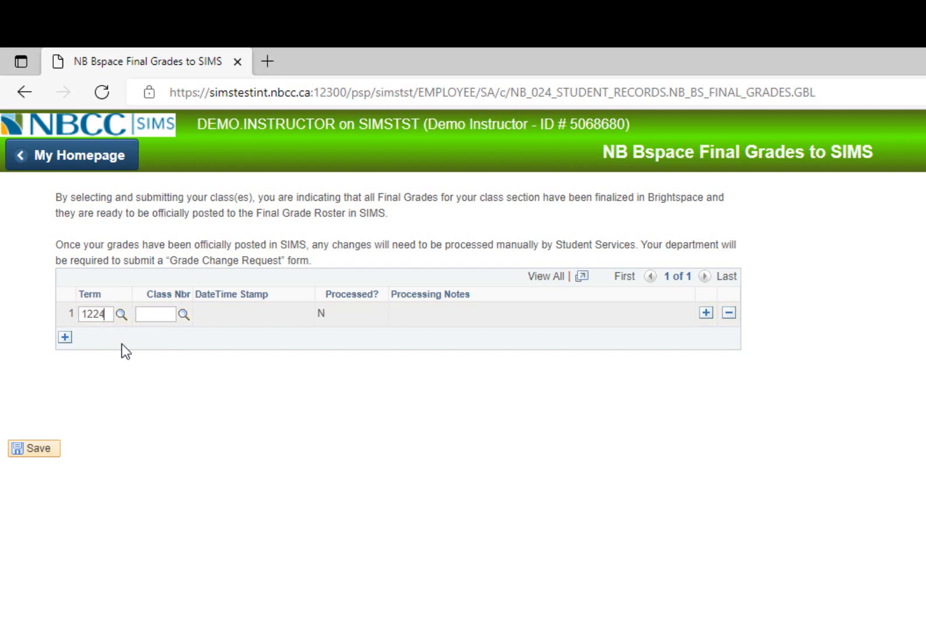
pyautogui.press('BackSpace')
pyautogui.press('BackSpace')
pyautogui.write('19')
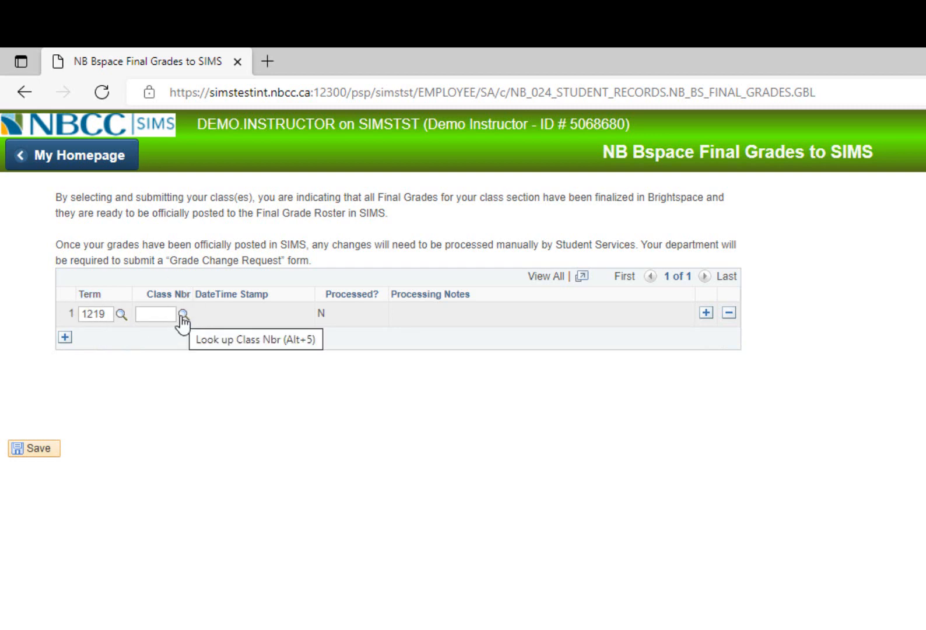
pyautogui.click(183, 314)
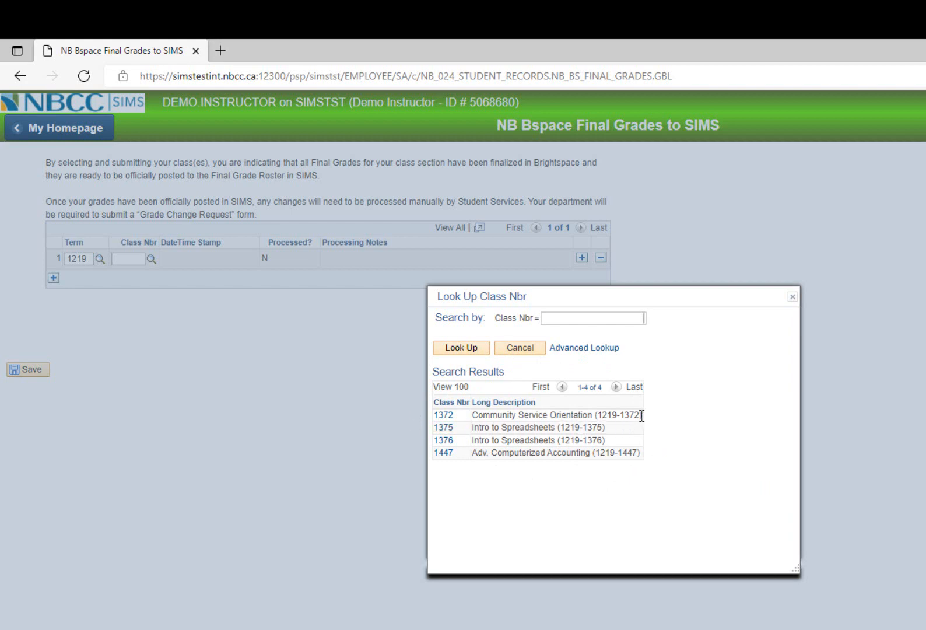
pyautogui.moveTo(641, 415); pyautogui.dragTo(475, 414)
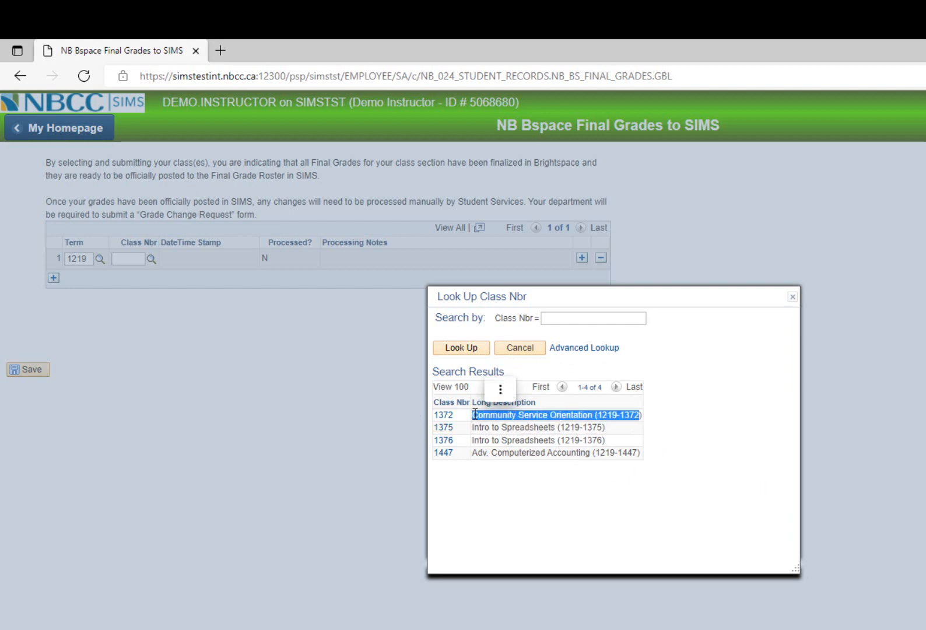
pyautogui.click(691, 428)
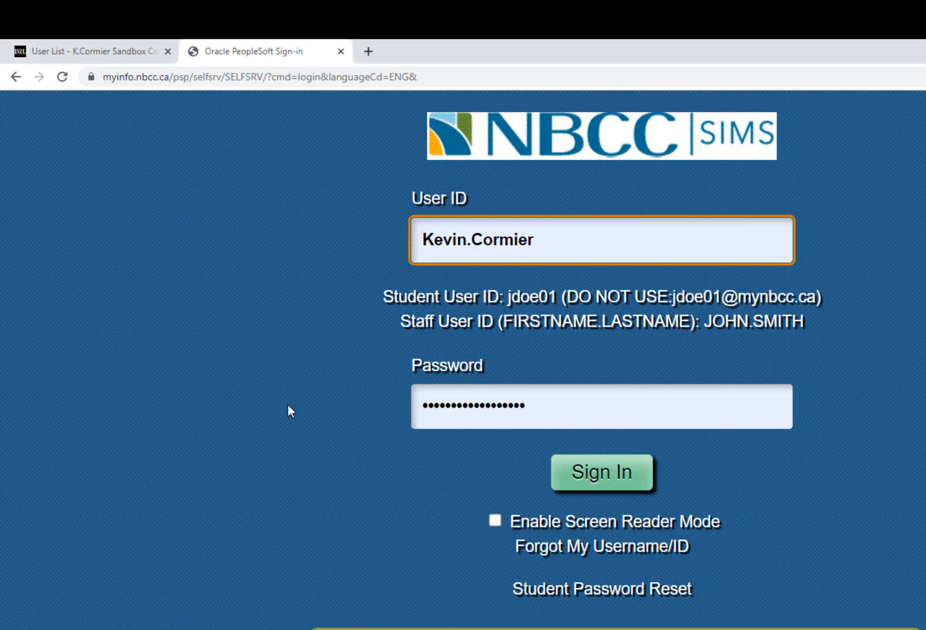
pyautogui.click(100, 43)
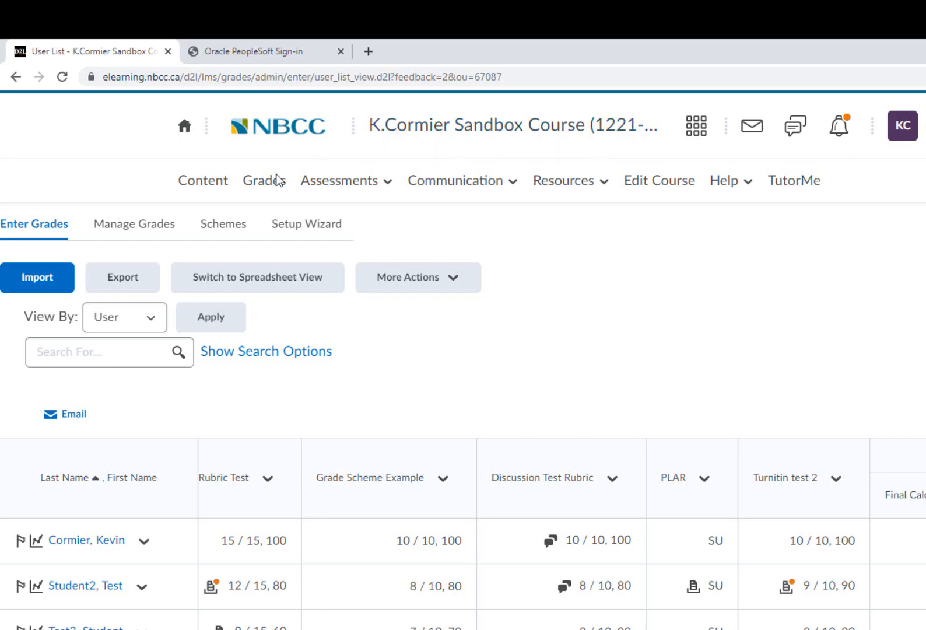
pyautogui.click(266, 188)
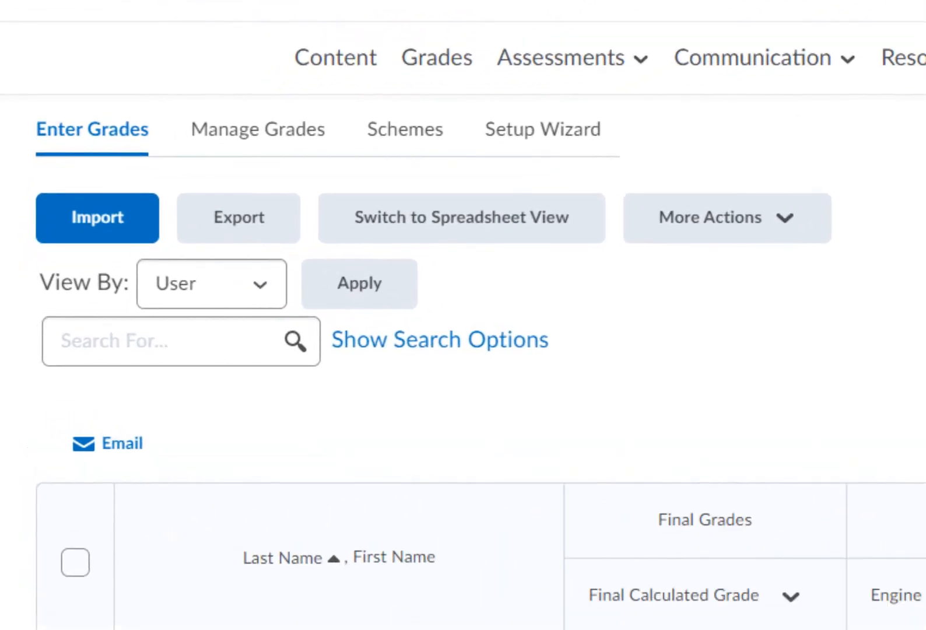
pyautogui.click(257, 289)
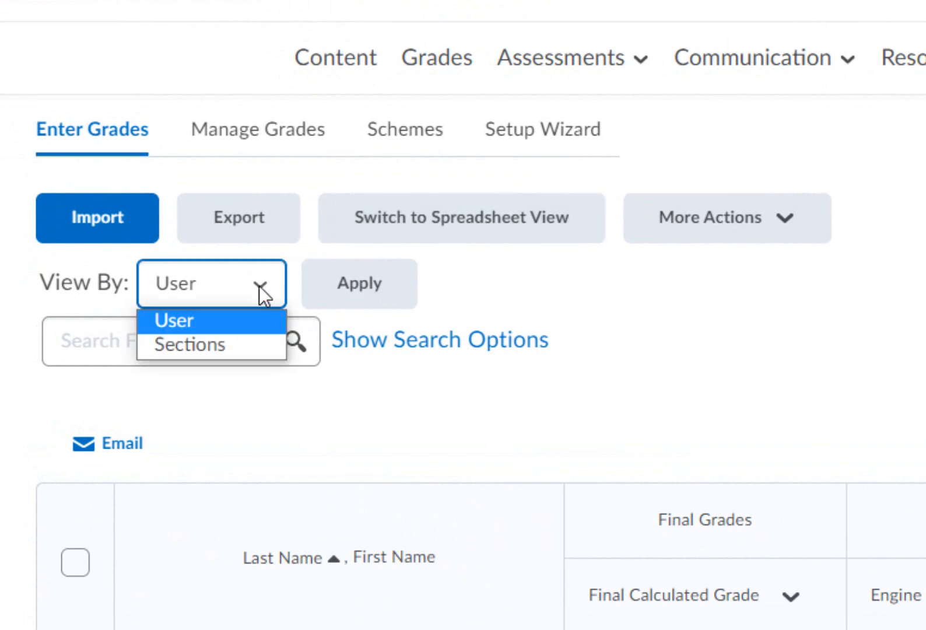
pyautogui.click(209, 346)
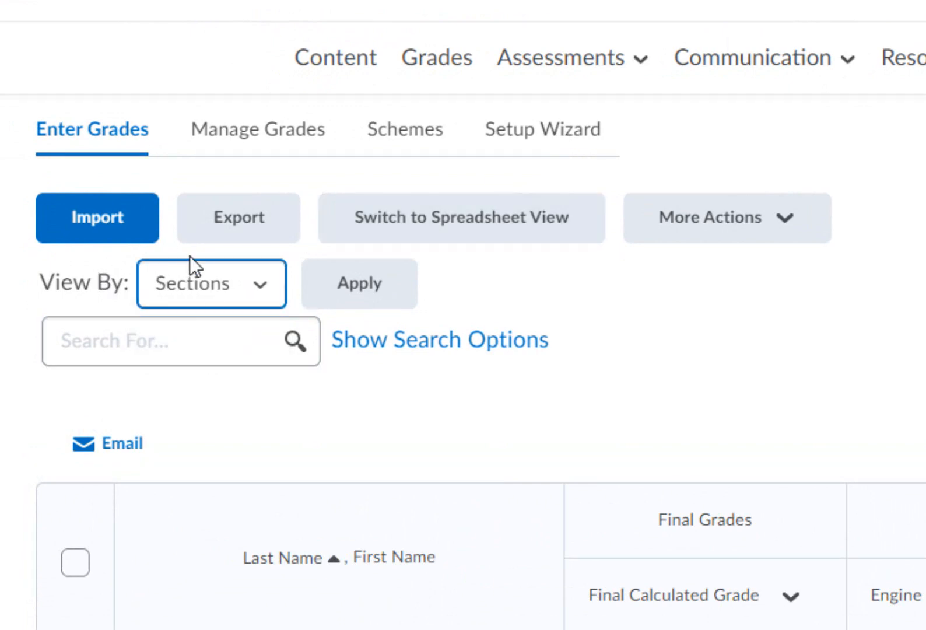
pyautogui.click(352, 284)
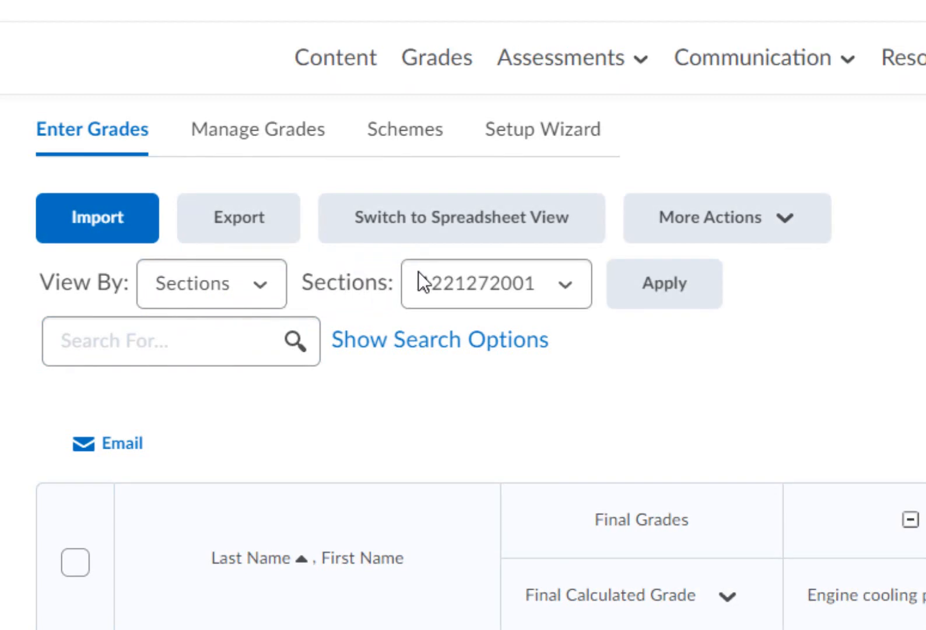
pyautogui.click(478, 283)
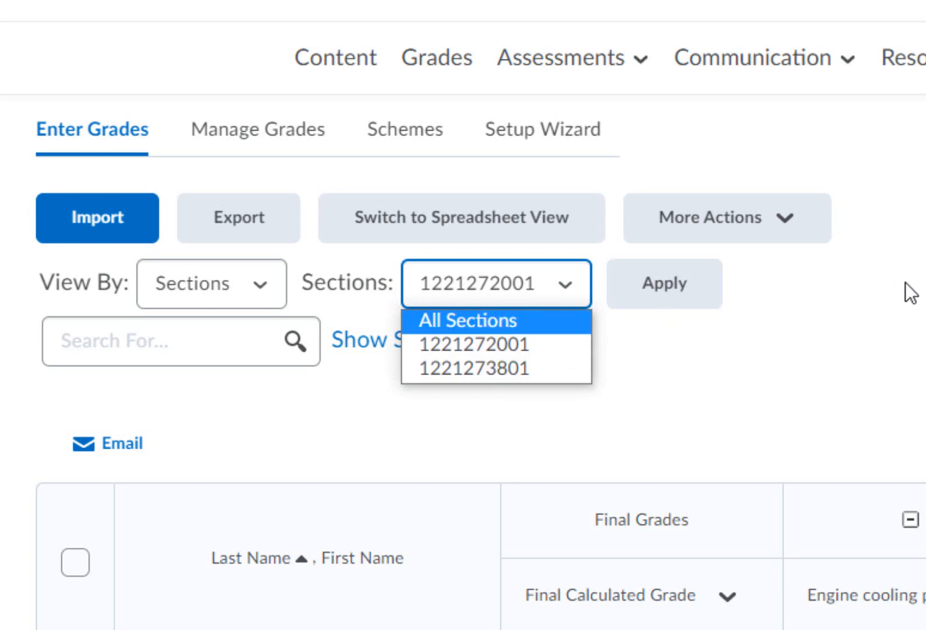
pyautogui.click(543, 344)
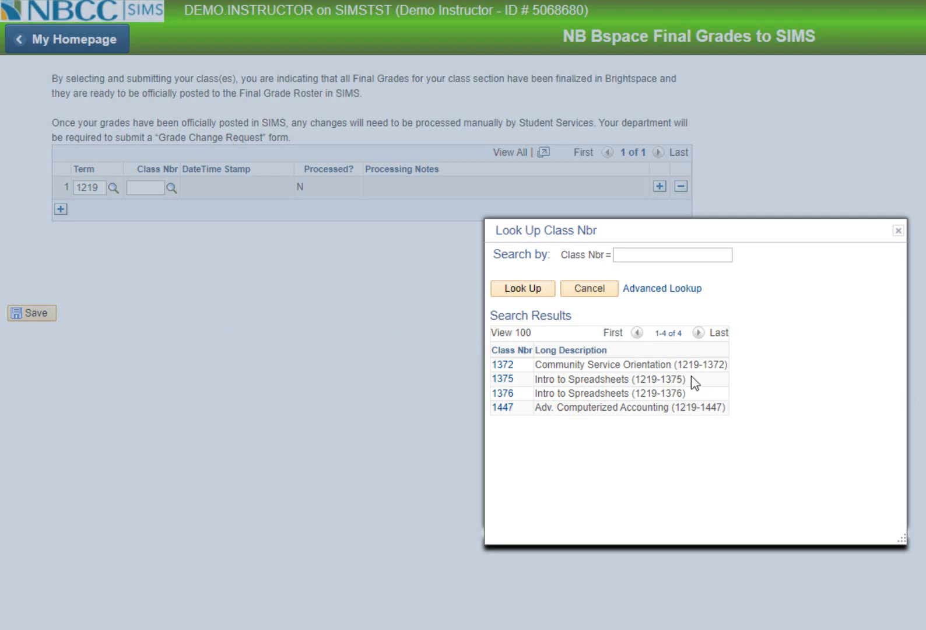
# In SIMS, choose class 1375, Intro to Spreadsheets, for the first row and add a second class row
pyautogui.moveTo(687, 380); pyautogui.dragTo(532, 392)
pyautogui.moveTo(687, 394); pyautogui.dragTo(527, 401)
pyautogui.click(552, 366)
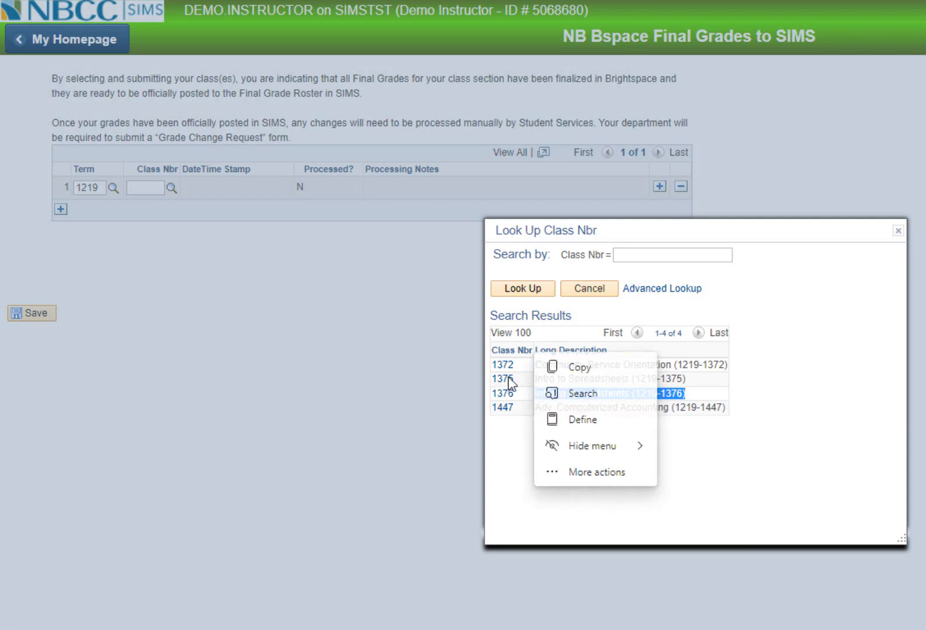
pyautogui.click(759, 389)
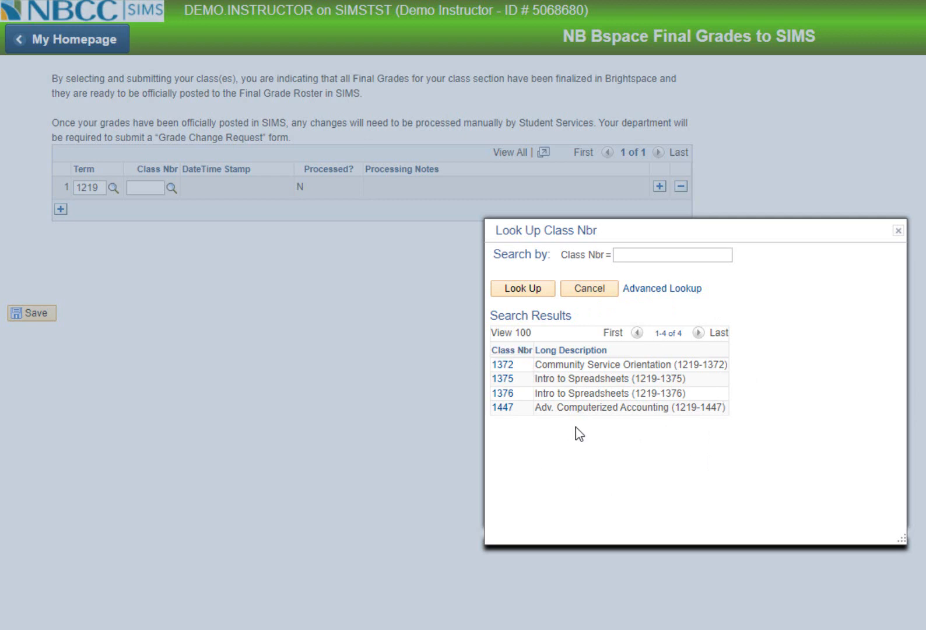
pyautogui.click(507, 380)
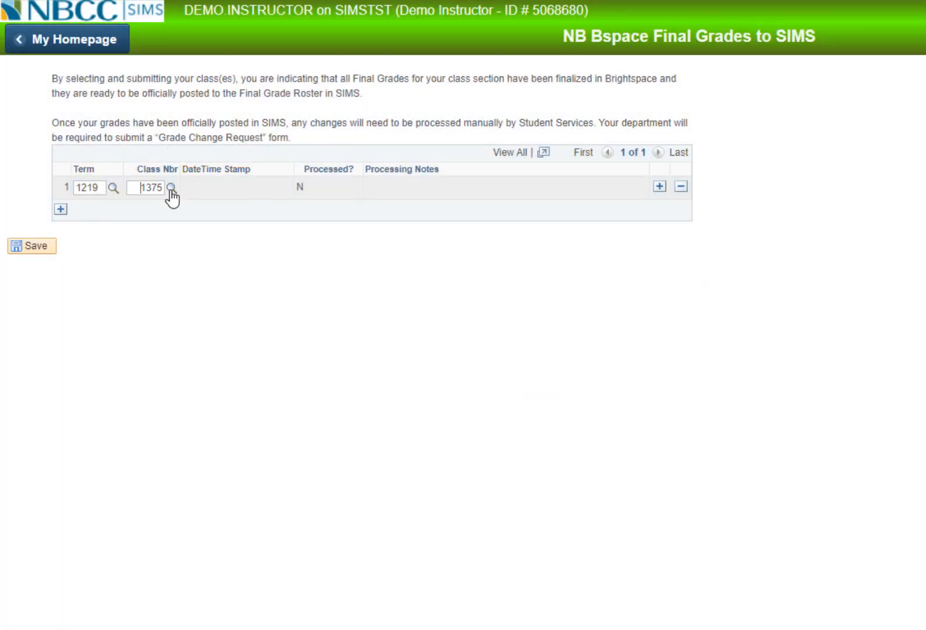
pyautogui.click(61, 210)
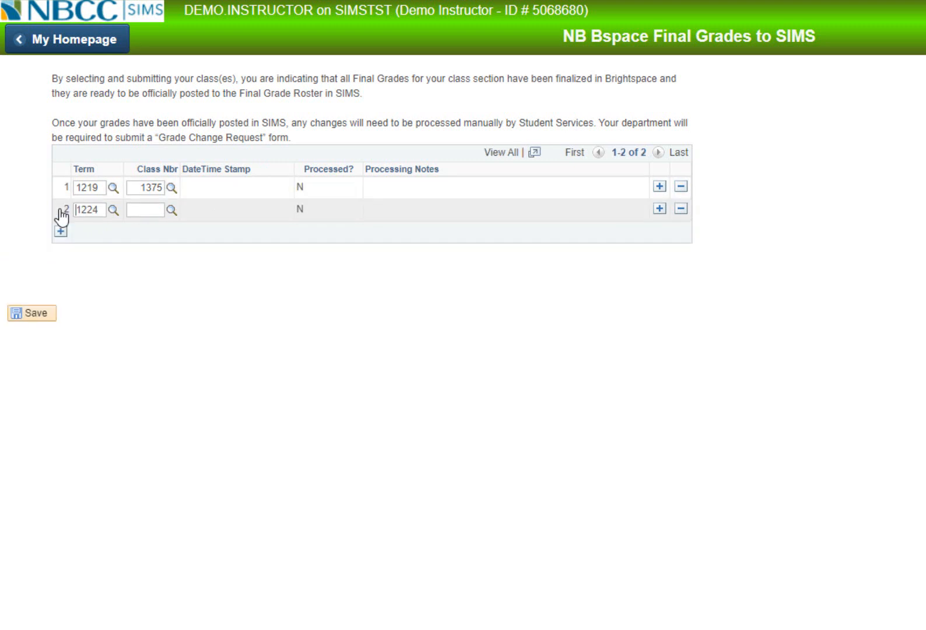
# Set the second row's term to 1219 and choose class 1376, Intro to Spreadsheets, for it
pyautogui.doubleClick(97, 210)
pyautogui.click(97, 210)
pyautogui.press('BackSpace')
pyautogui.press('BackSpace')
pyautogui.write('19')
pyautogui.click(172, 210)
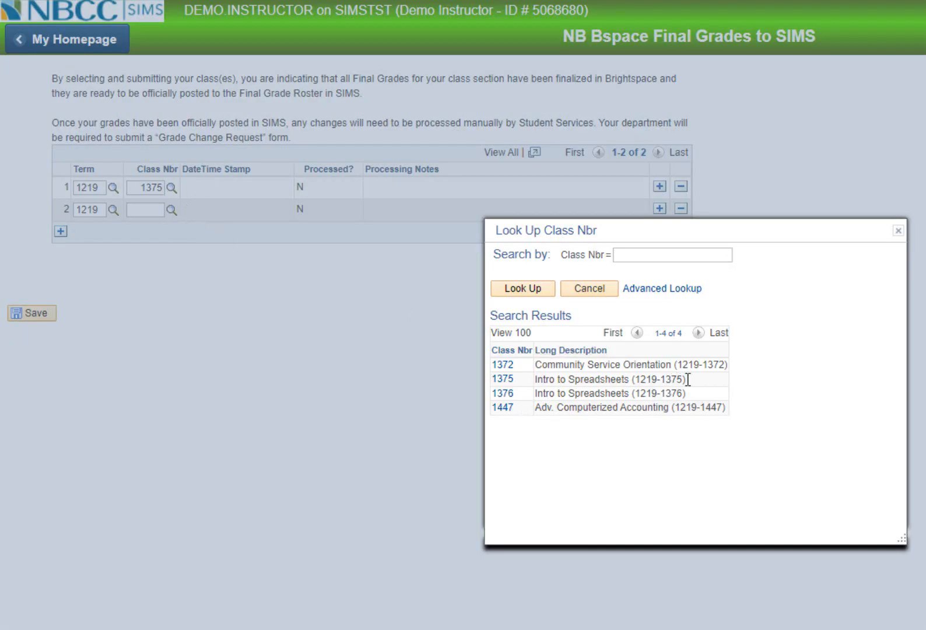
pyautogui.moveTo(698, 394); pyautogui.dragTo(654, 391)
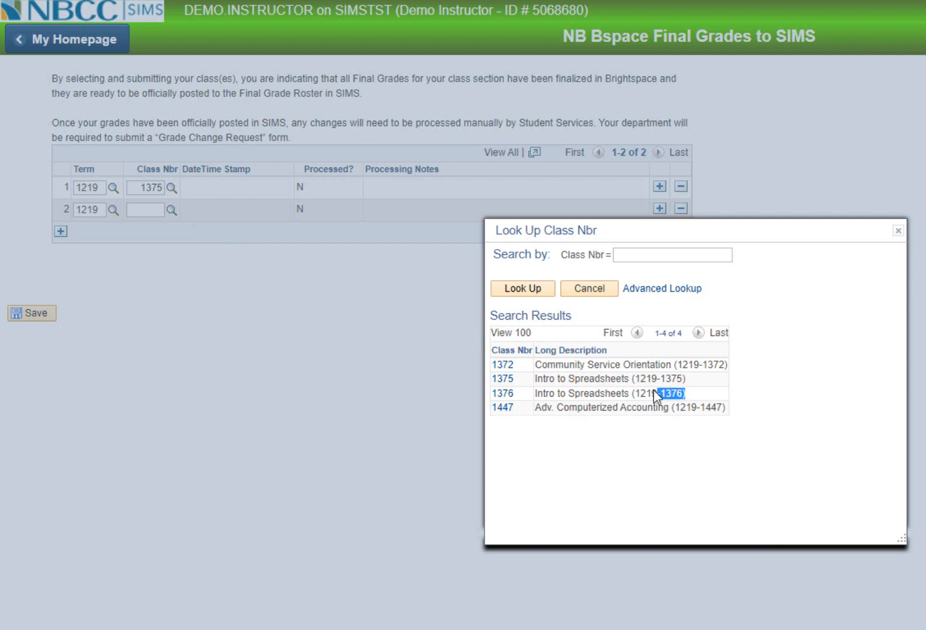
pyautogui.click(502, 393)
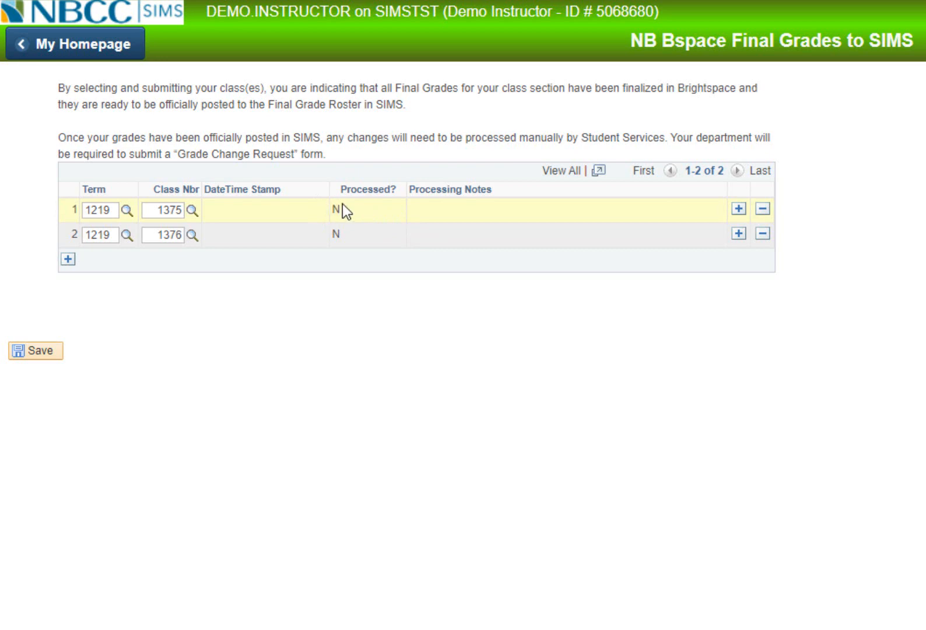
# Add a third row with term 1219 and class 1447, Adv. Computerized Accounting, and save the class list
pyautogui.click(67, 259)
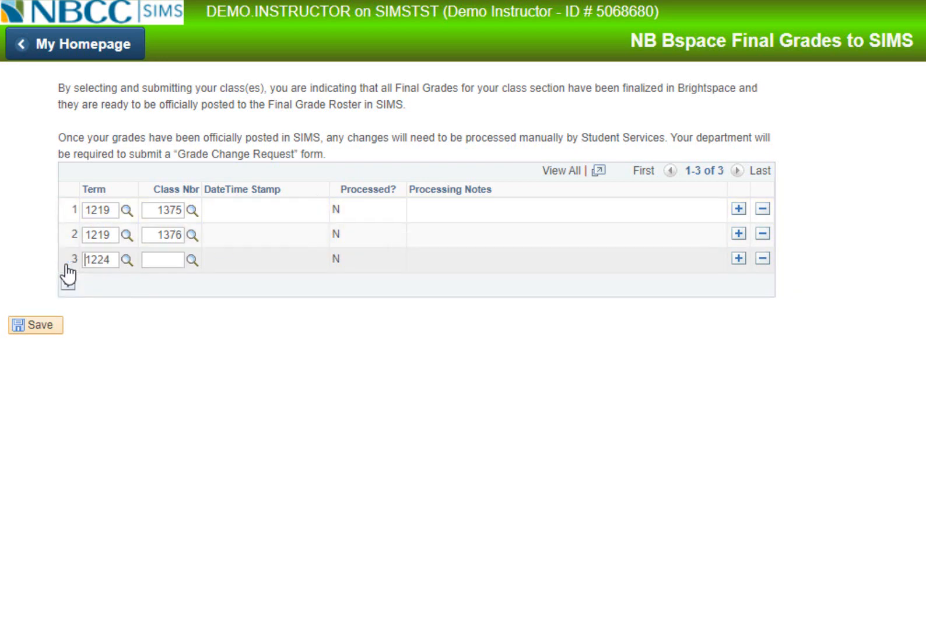
pyautogui.click(116, 259)
pyautogui.press('BackSpace')
pyautogui.press('BackSpace')
pyautogui.write('19')
pyautogui.click(197, 267)
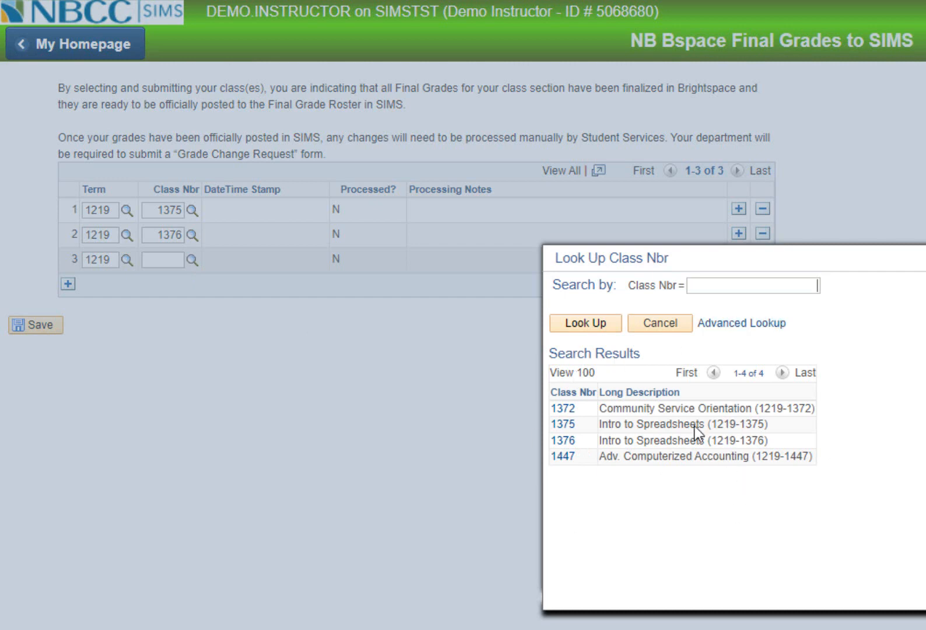
pyautogui.click(563, 457)
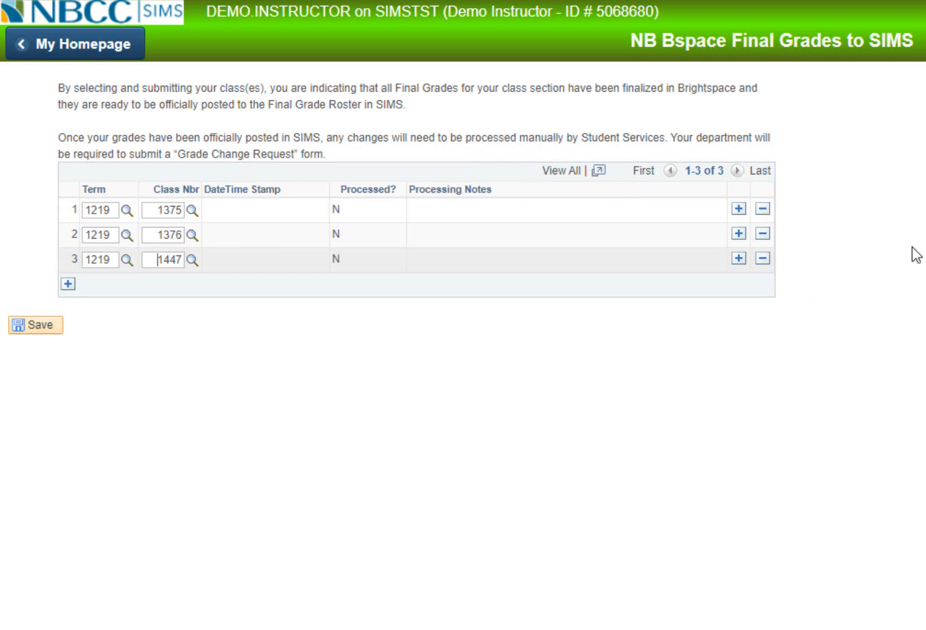
pyautogui.click(35, 321)
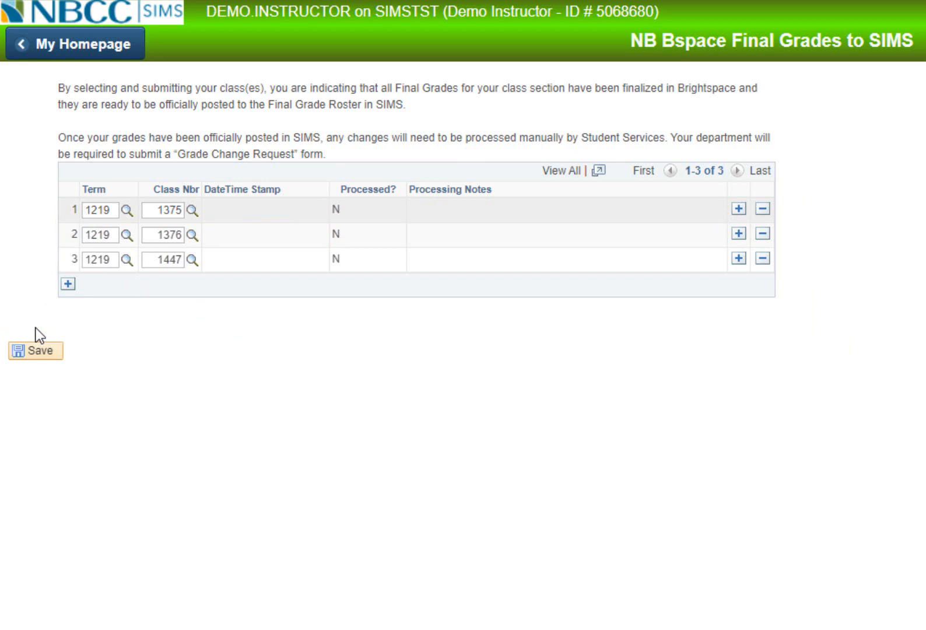